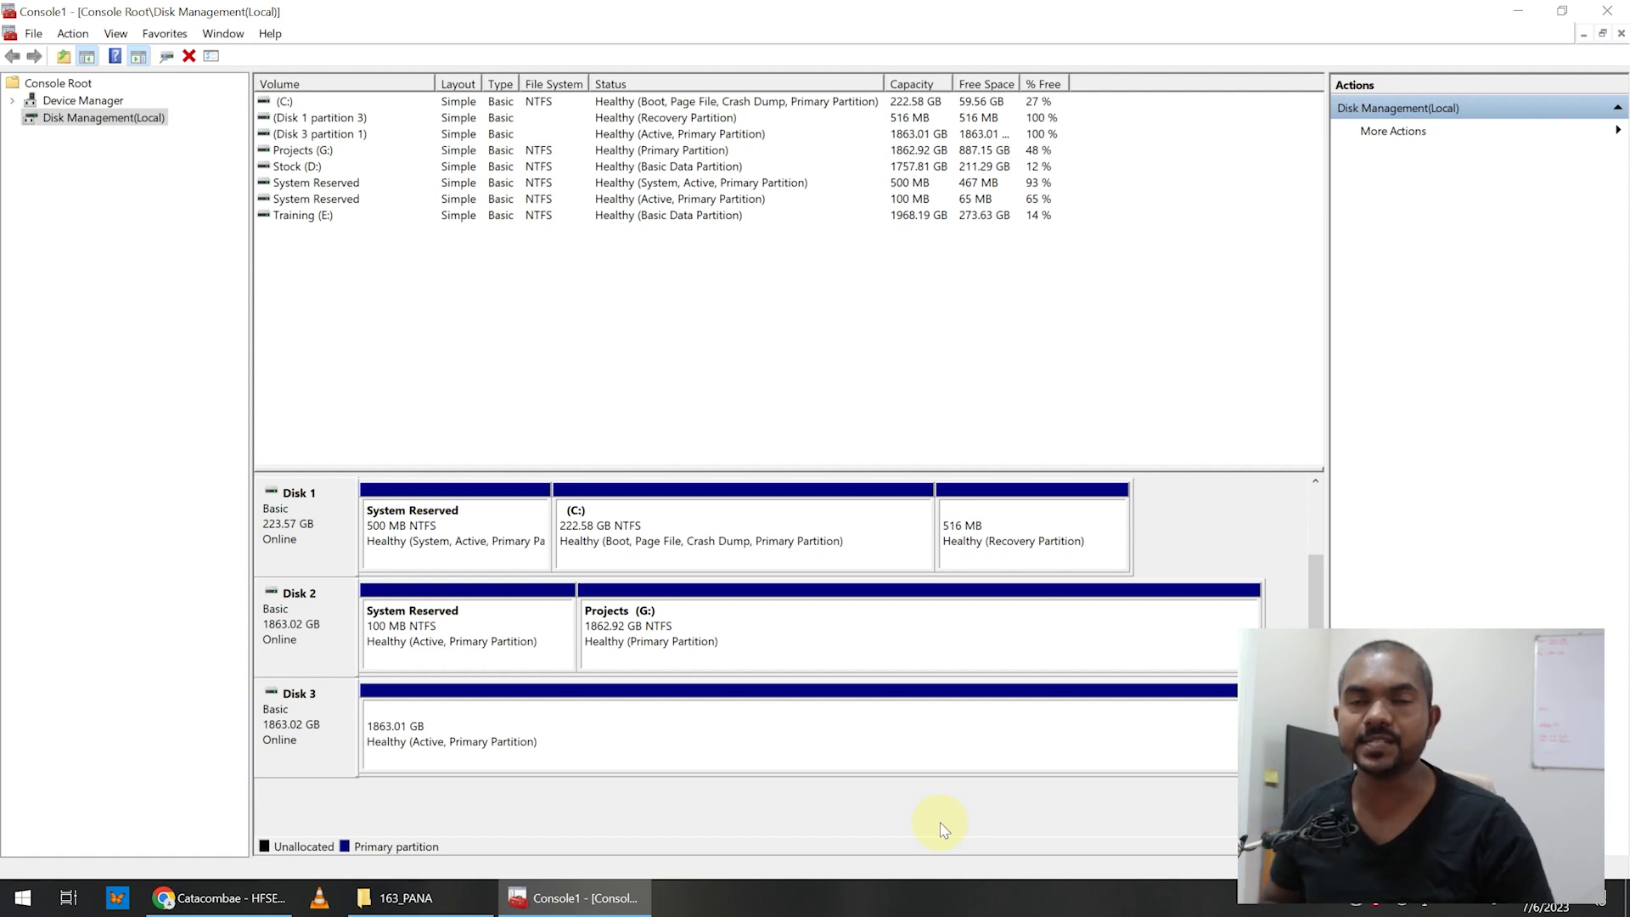
- Show This PC's four drives, including Projects (G:), in File Explorer, then close Console1
left_click(418, 898)
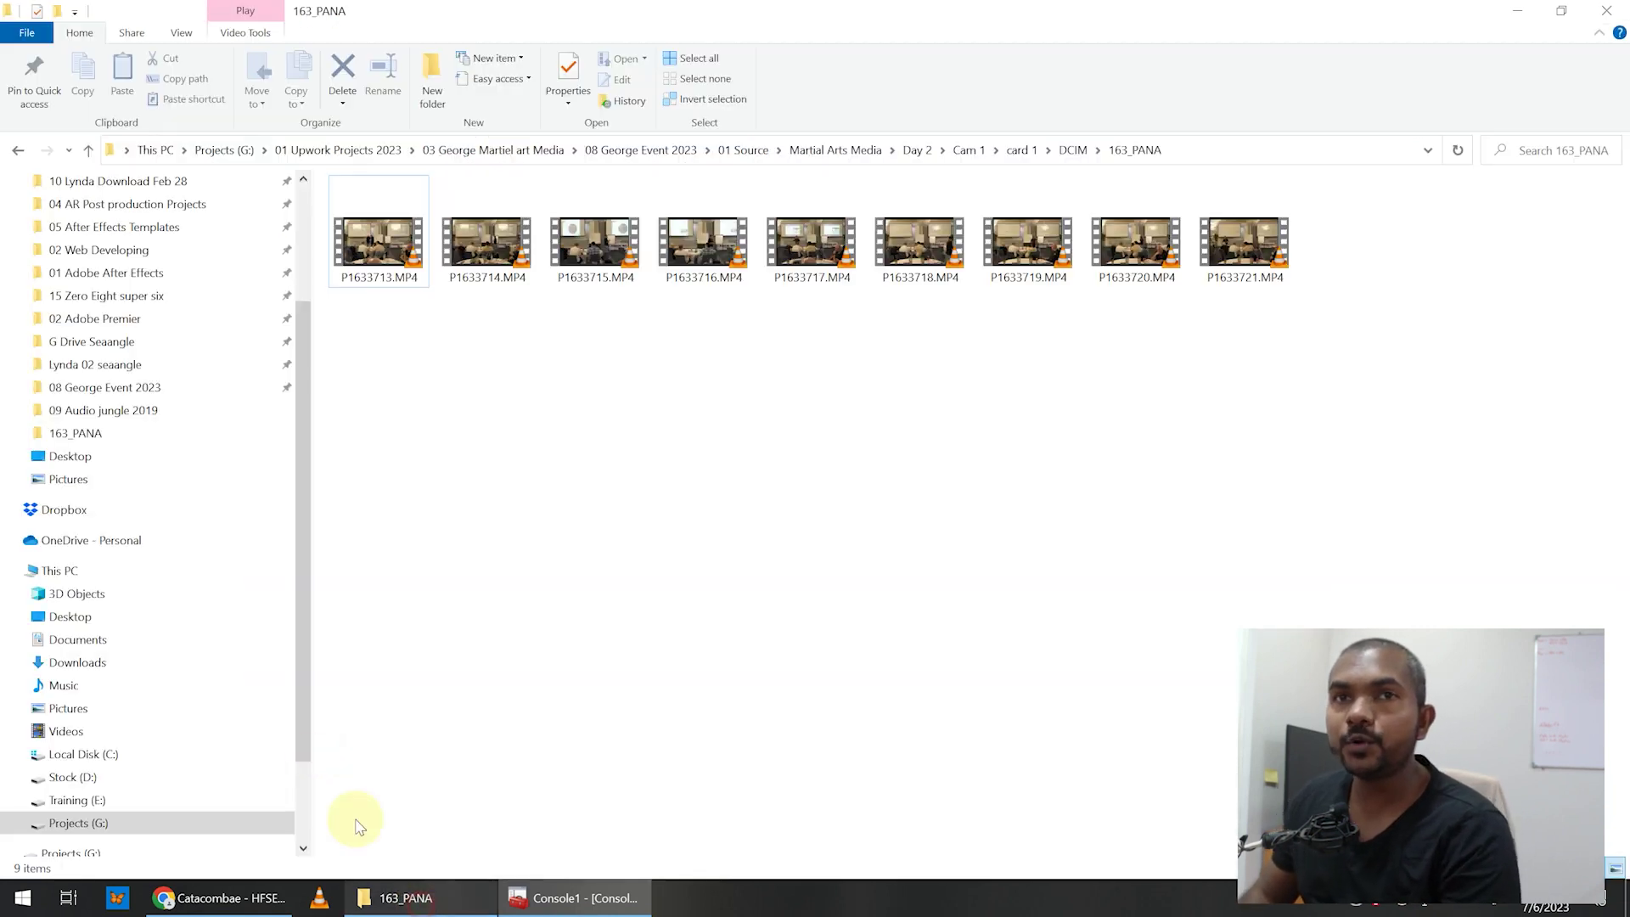
left_click(51, 571)
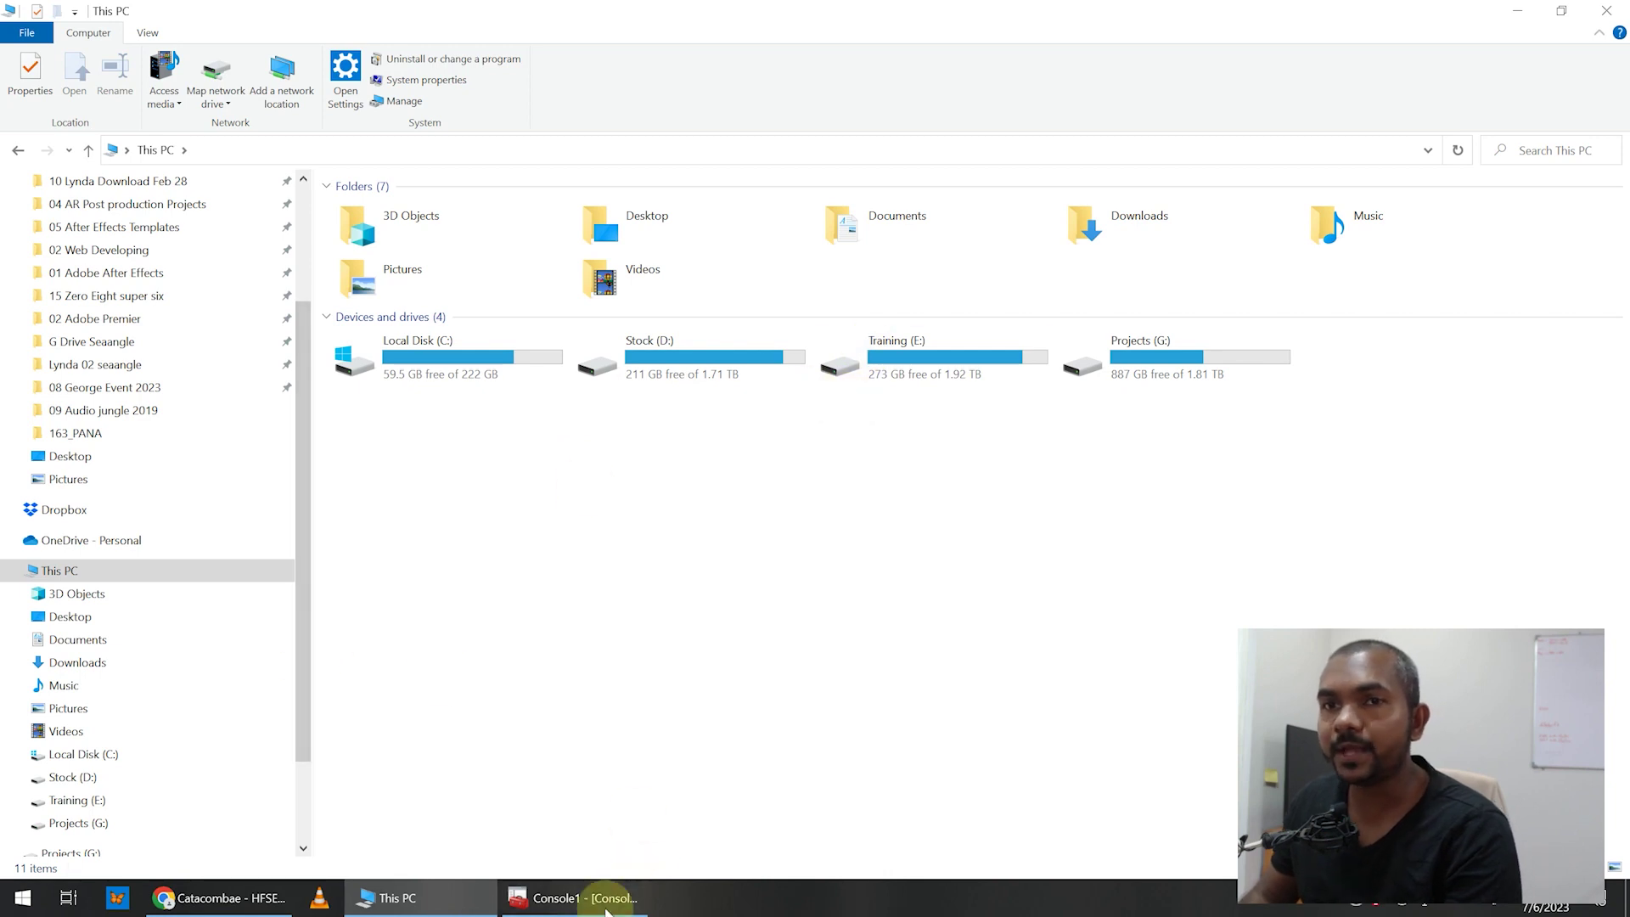
left_click(574, 897)
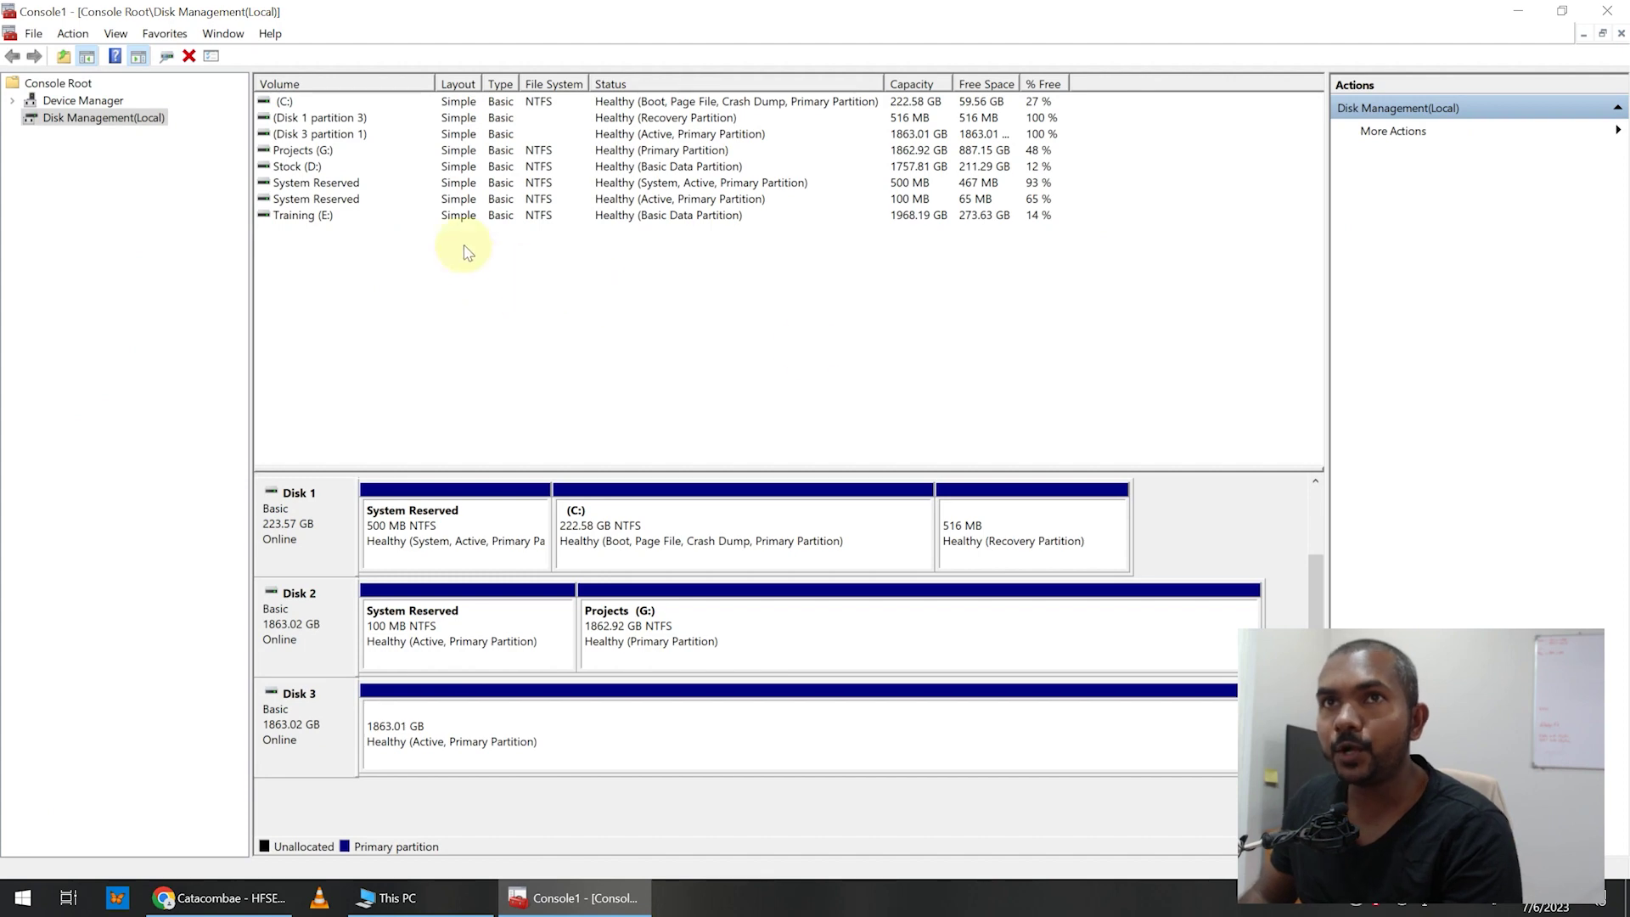
left_click(1607, 11)
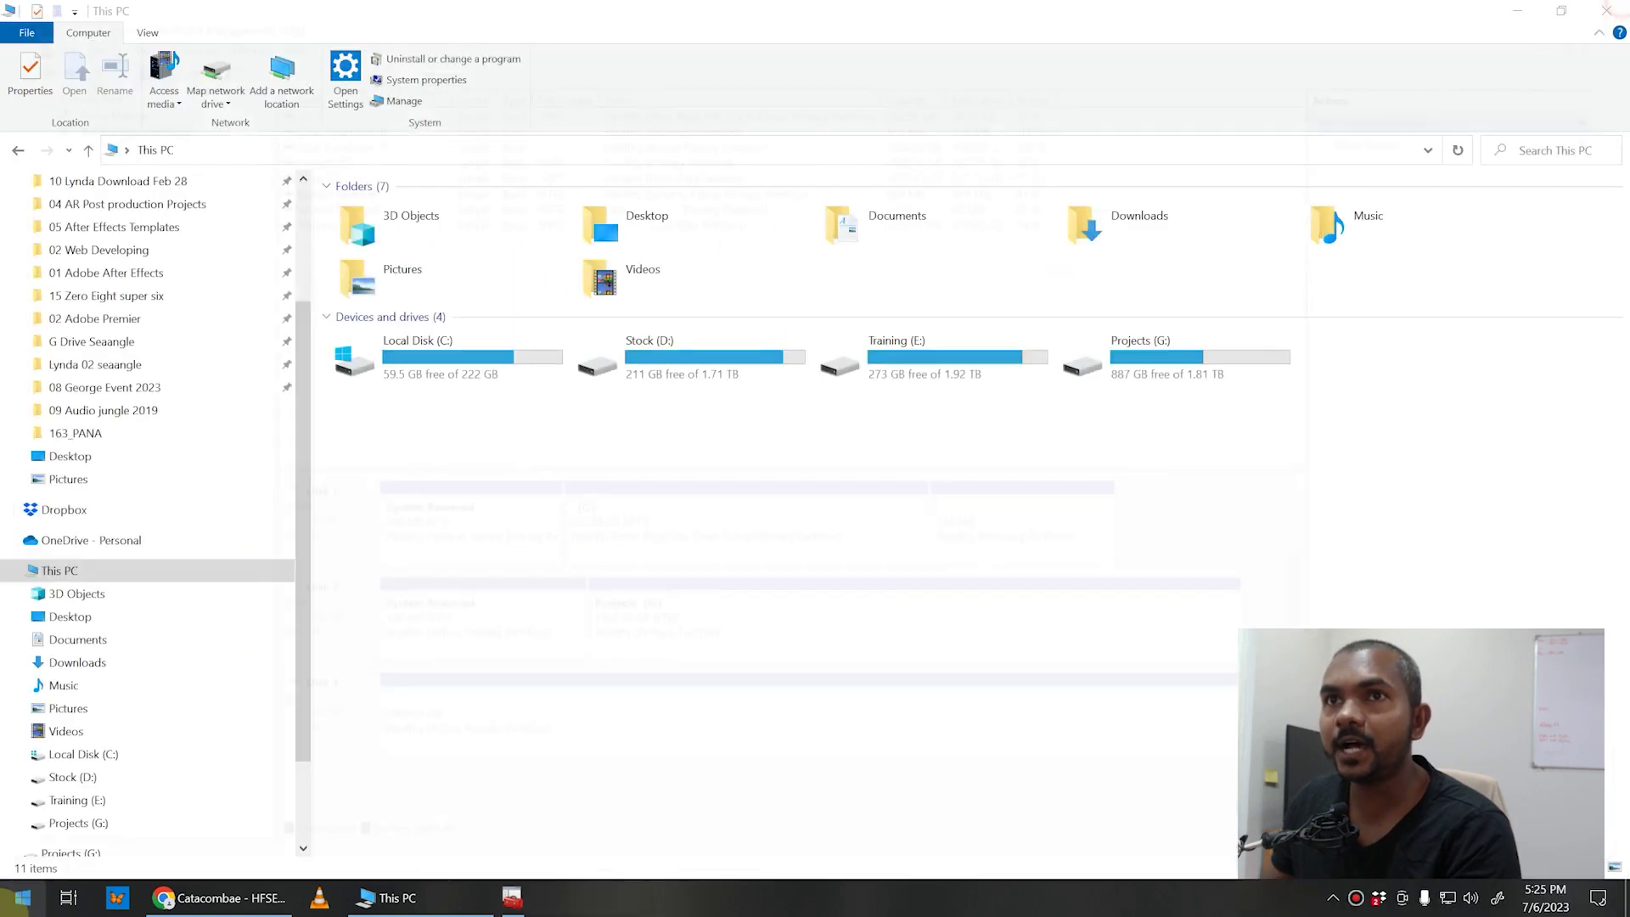
- Launch a new Microsoft Management Console with the mmc command
left_click(21, 898)
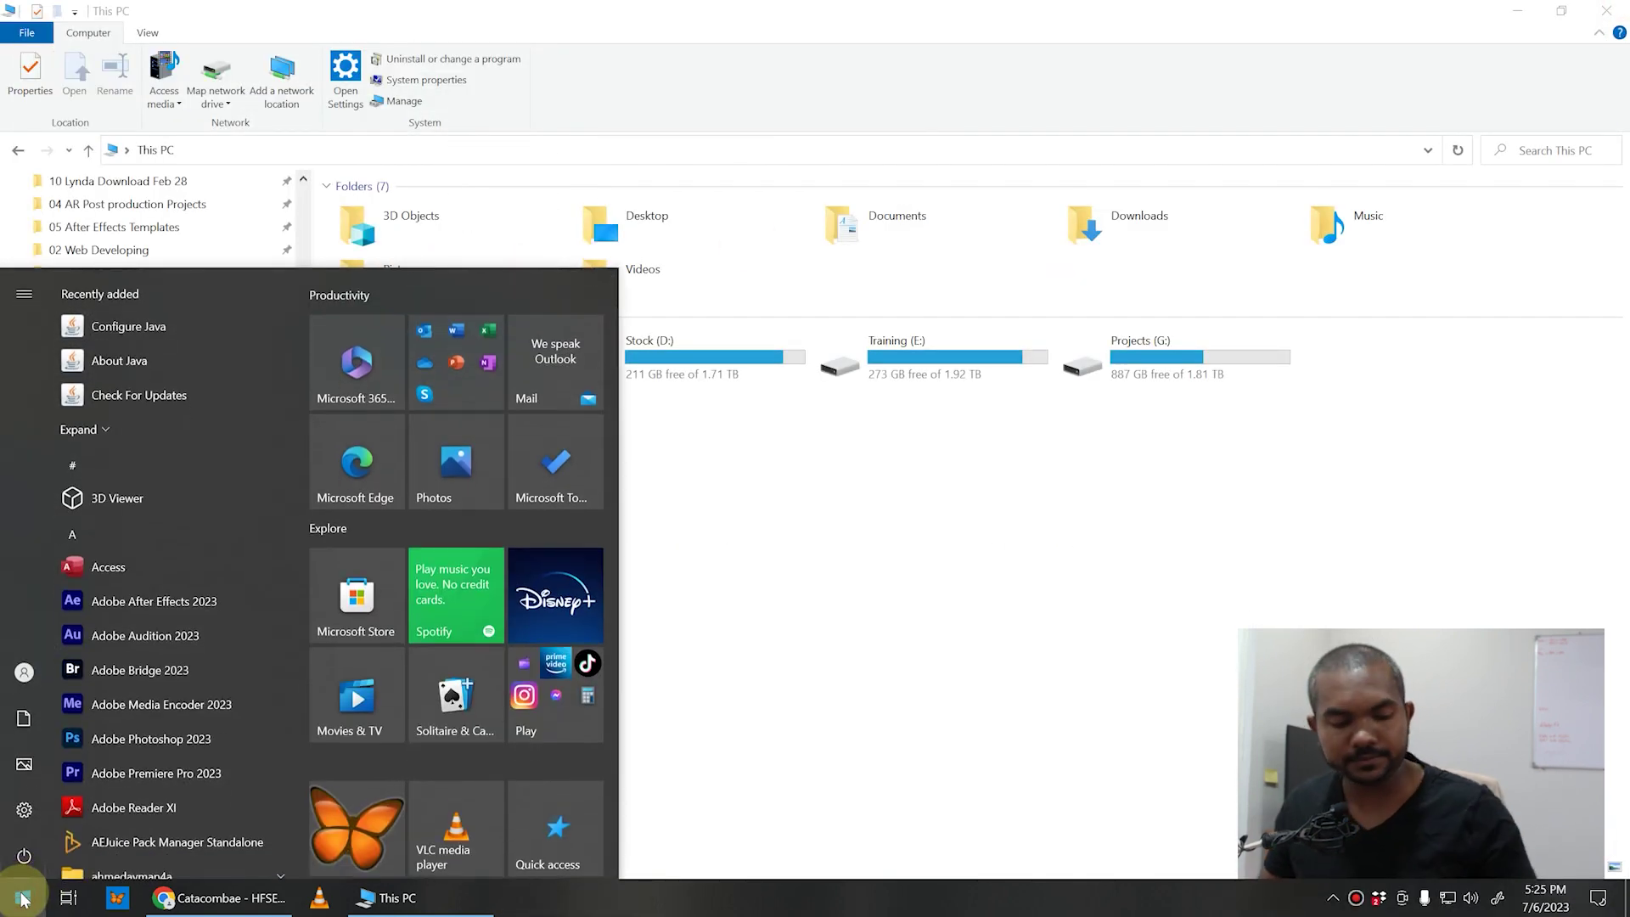
key("super+r")
type("m")
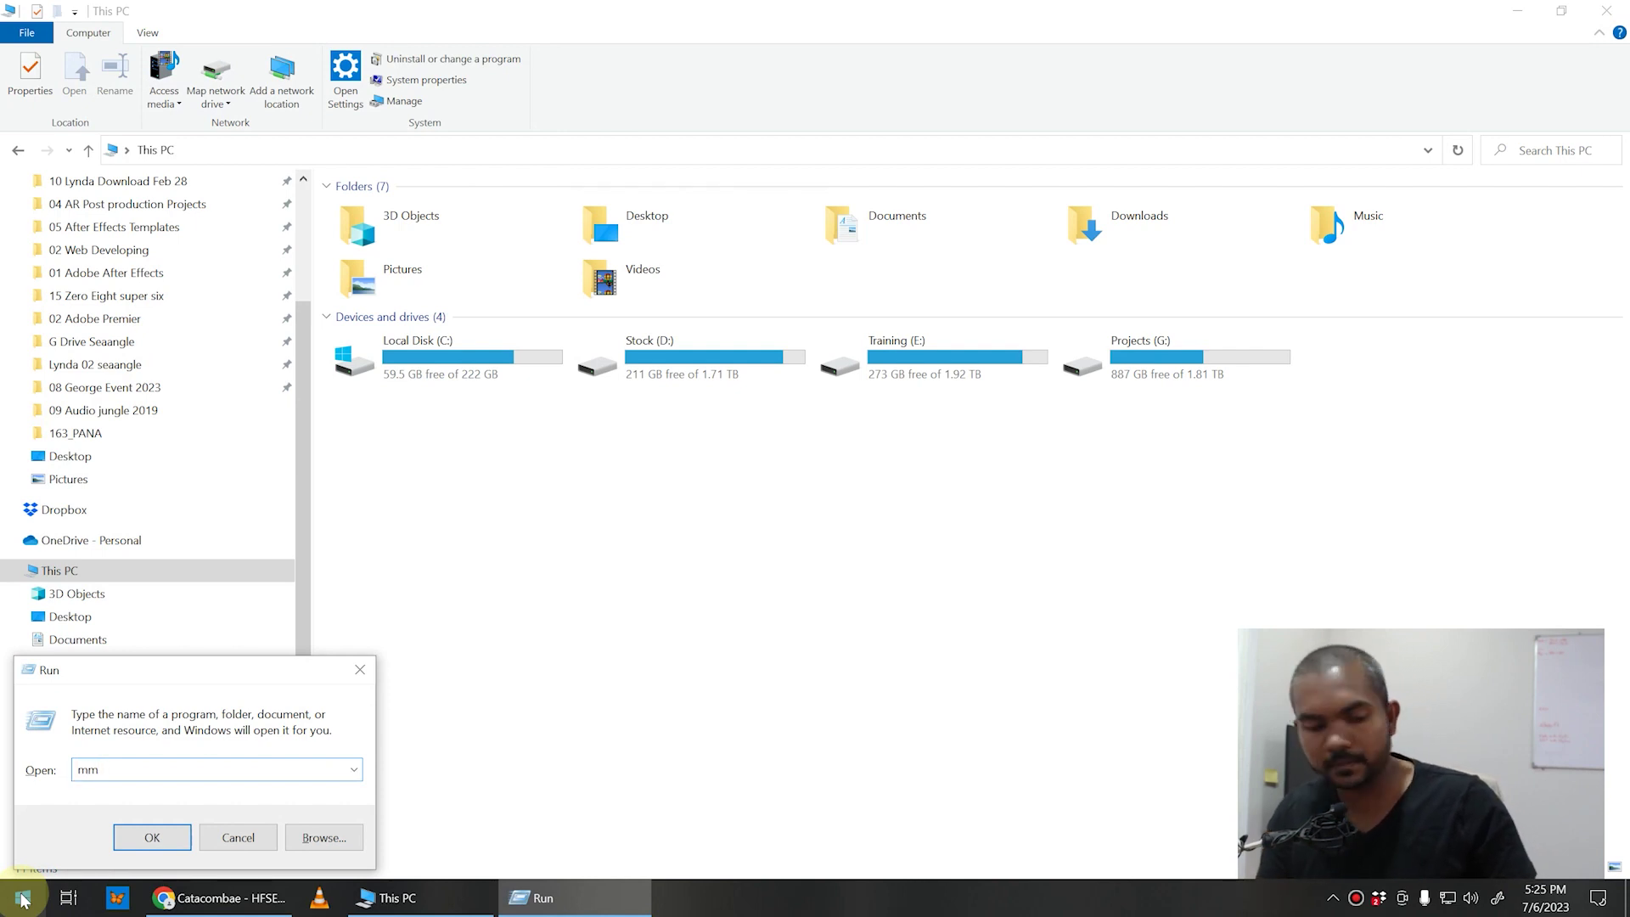
type("mc")
key("Return")
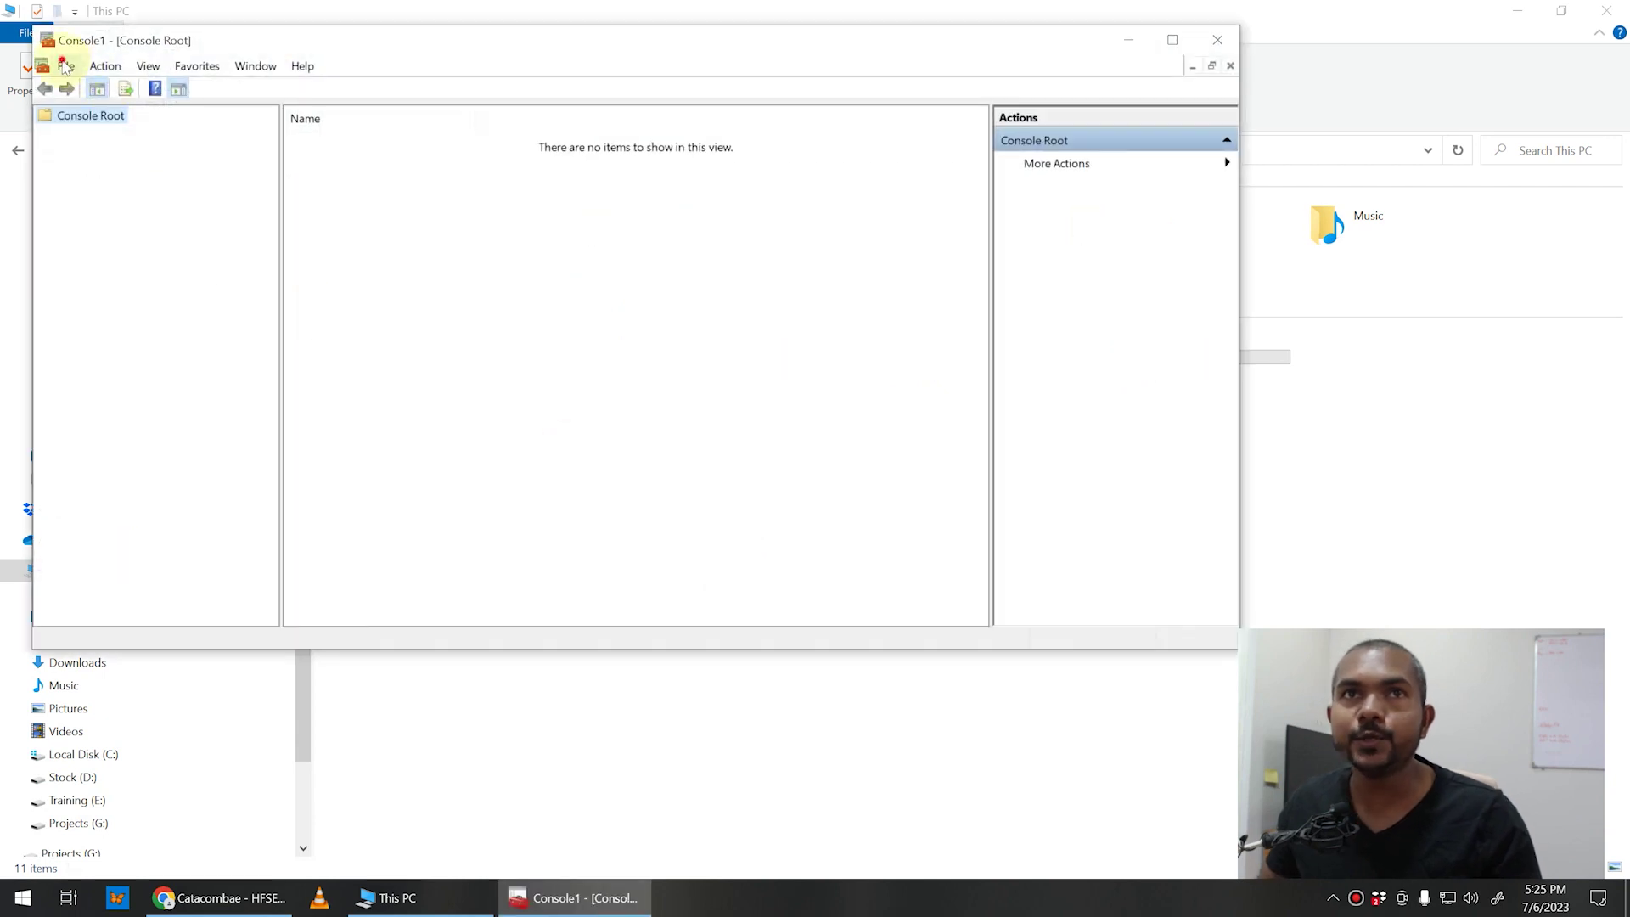
- Add the Disk Management snap-in for this computer, open Disk Management (Local), and maximize the console
left_click(65, 66)
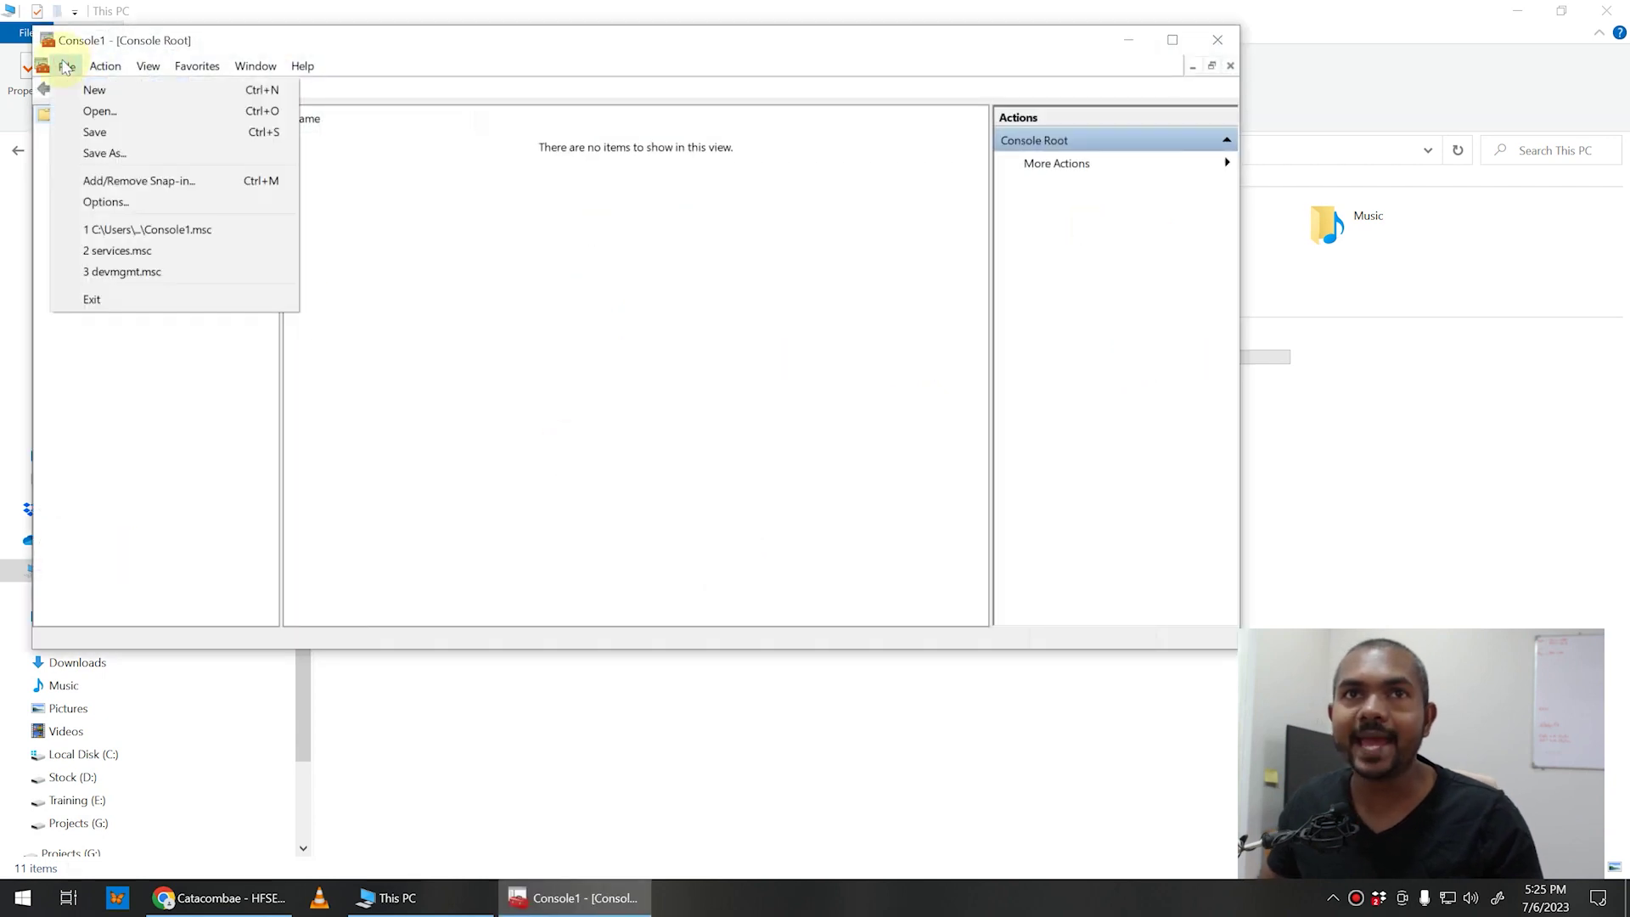
left_click(125, 182)
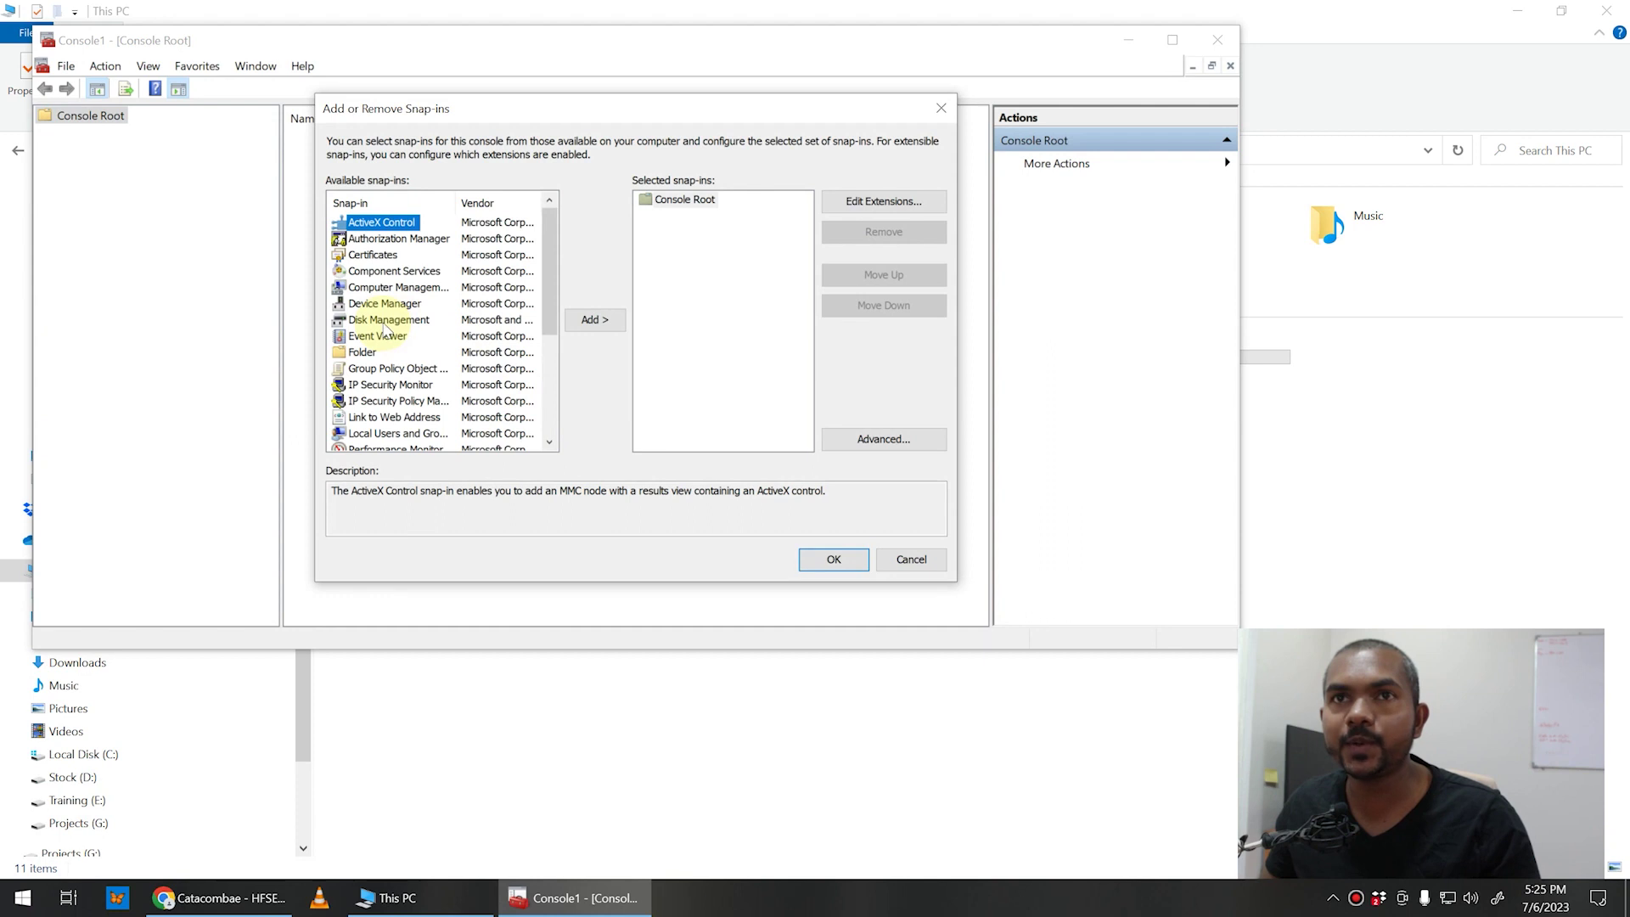
left_click(389, 322)
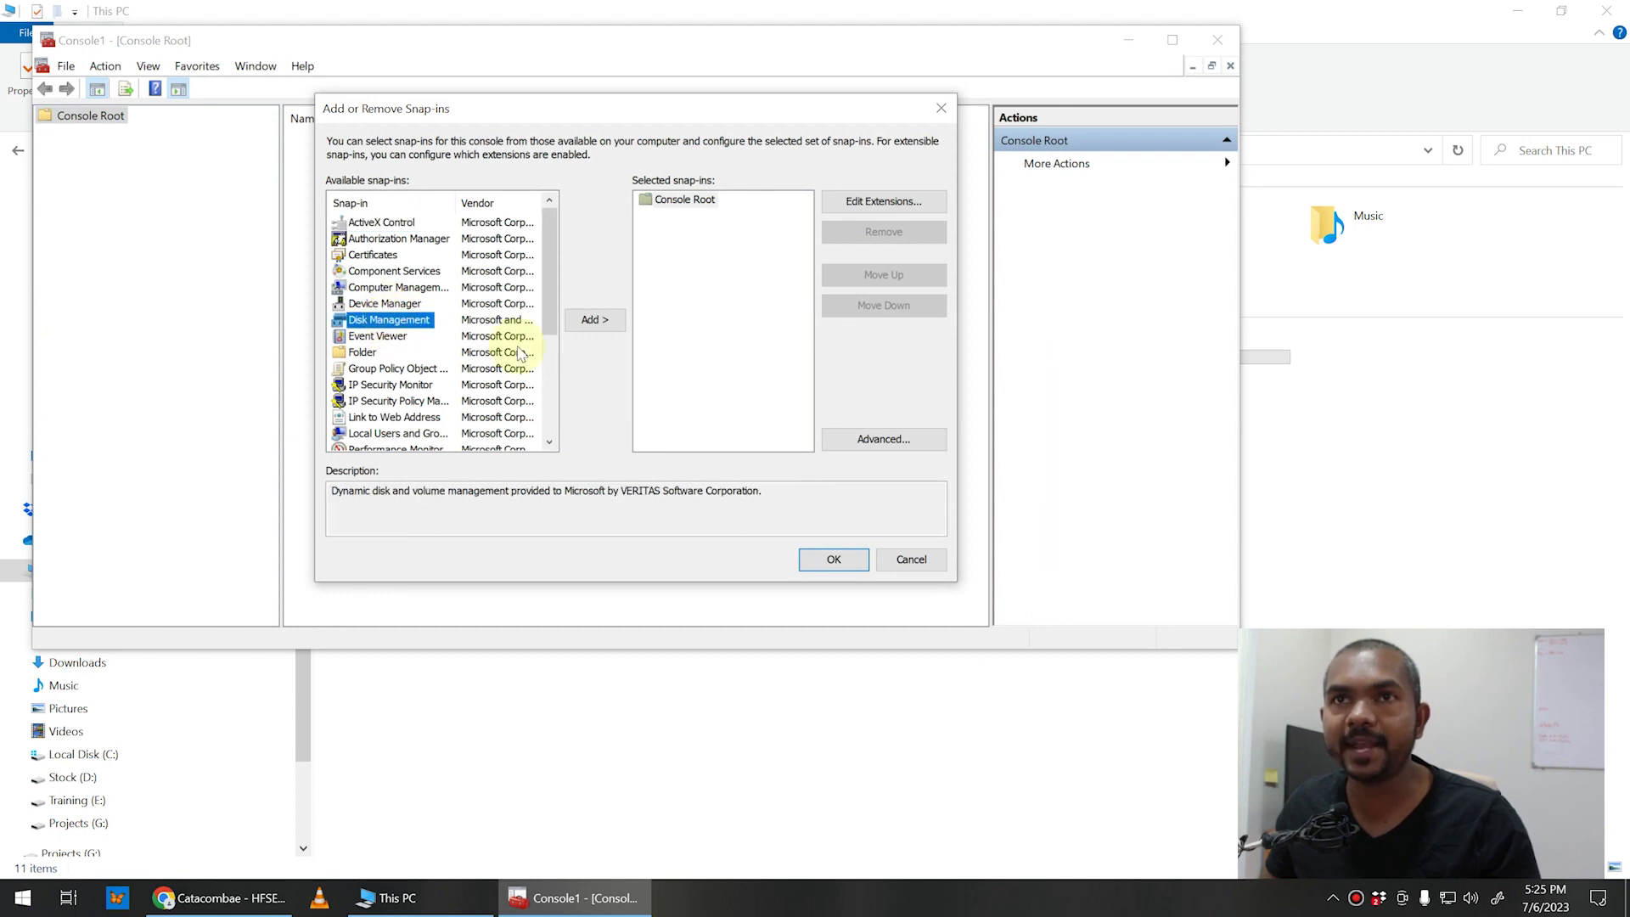
left_click(590, 322)
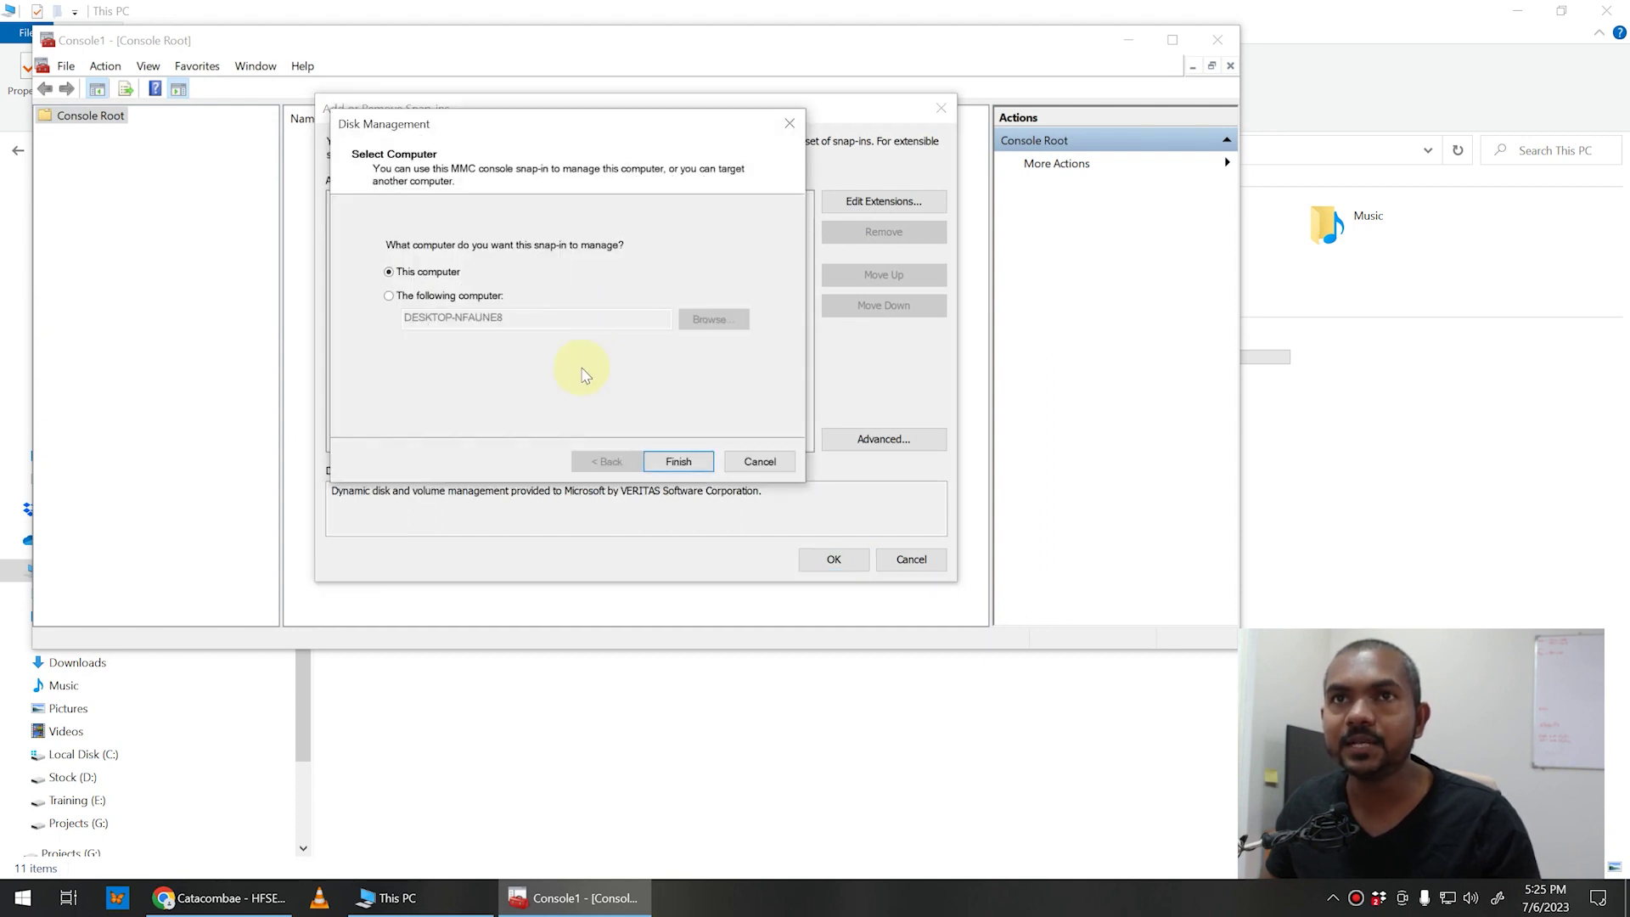
left_click(674, 462)
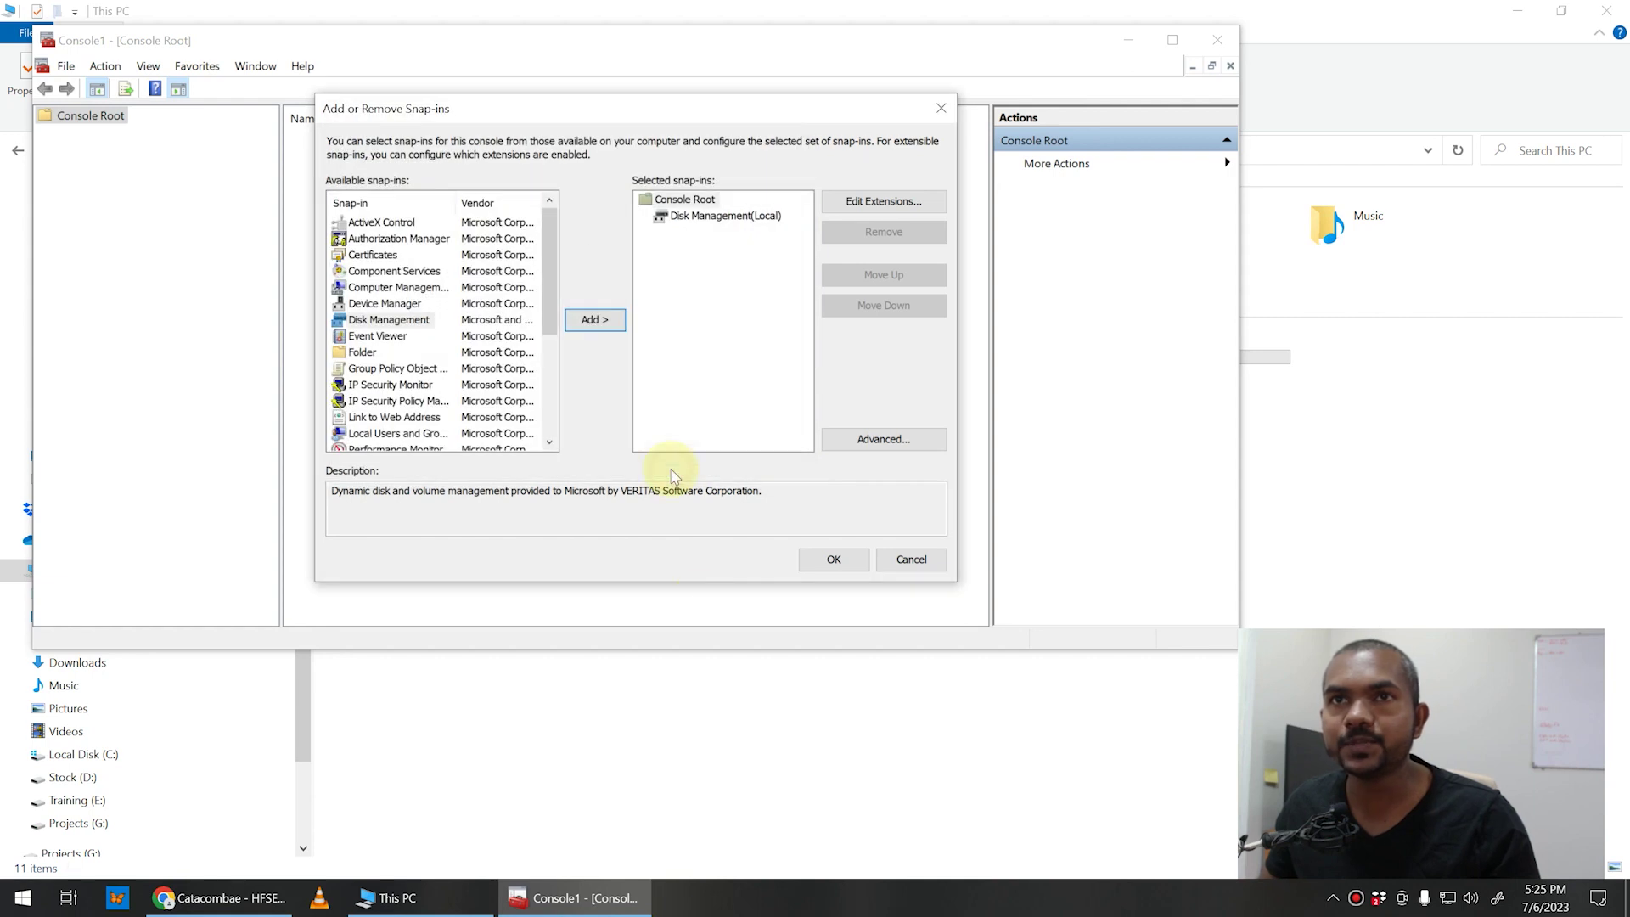
left_click(840, 559)
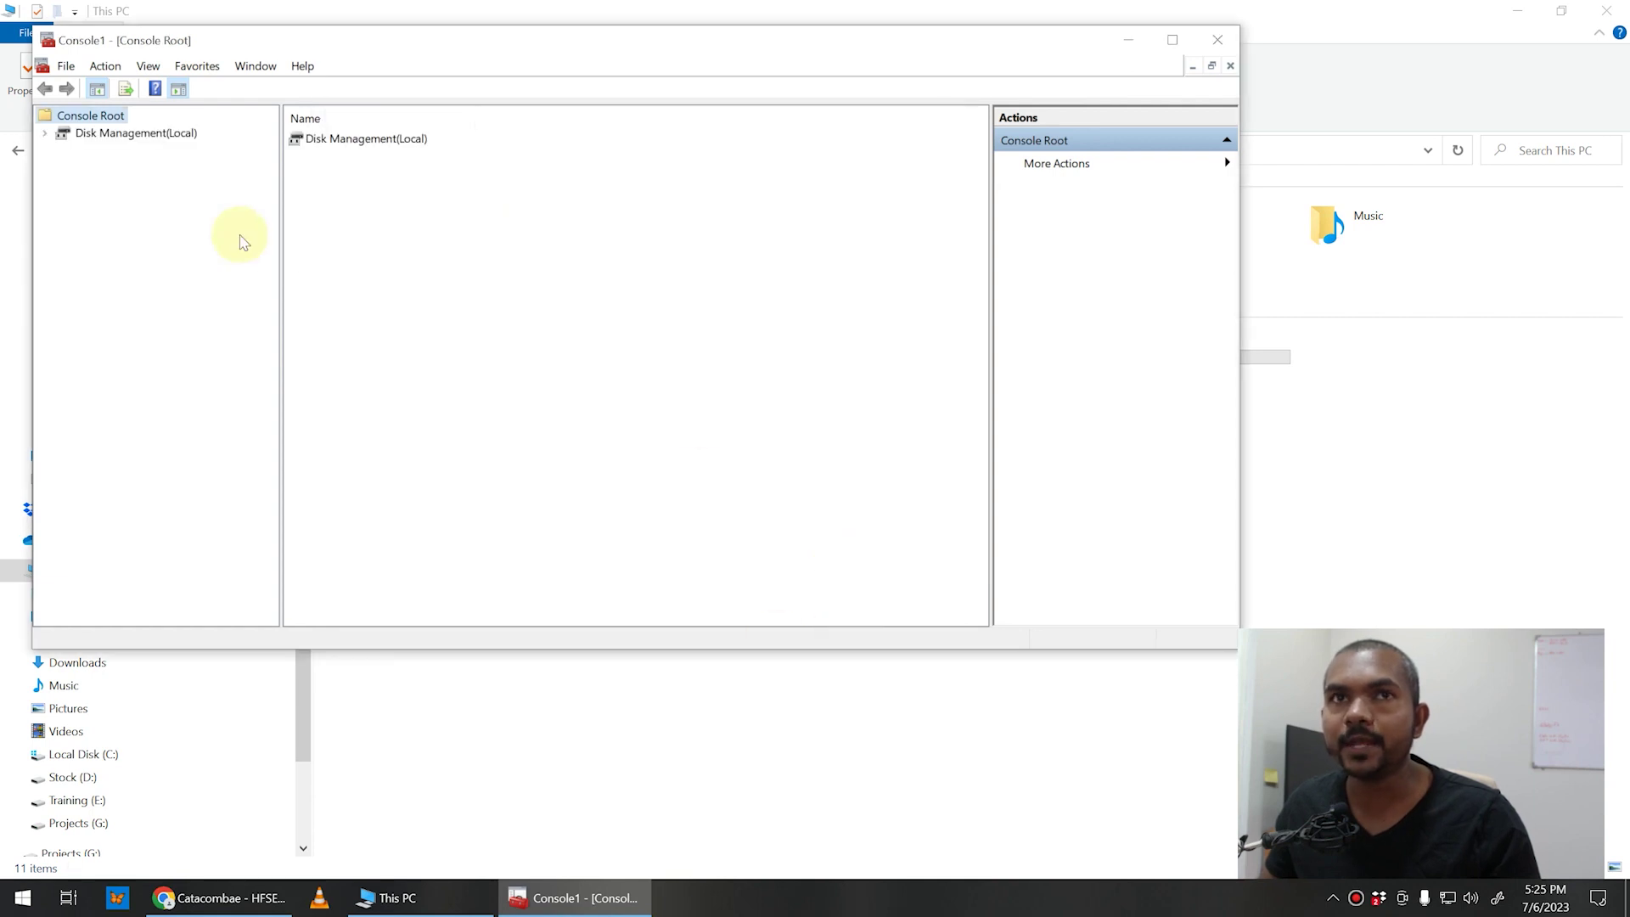
left_click(136, 134)
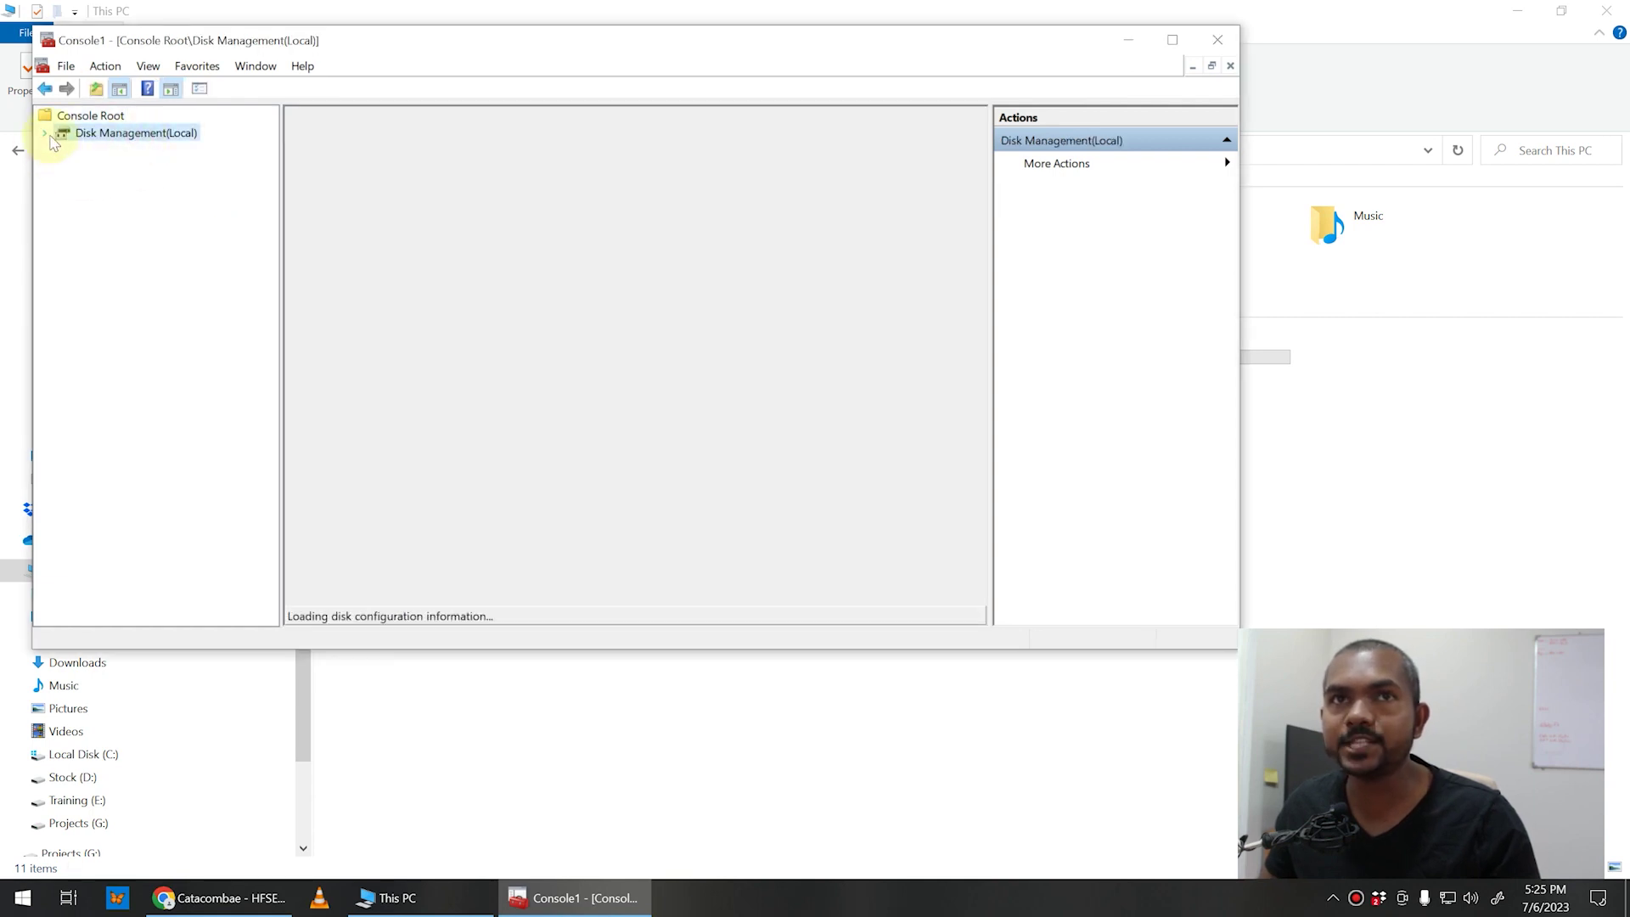
key("super+Up")
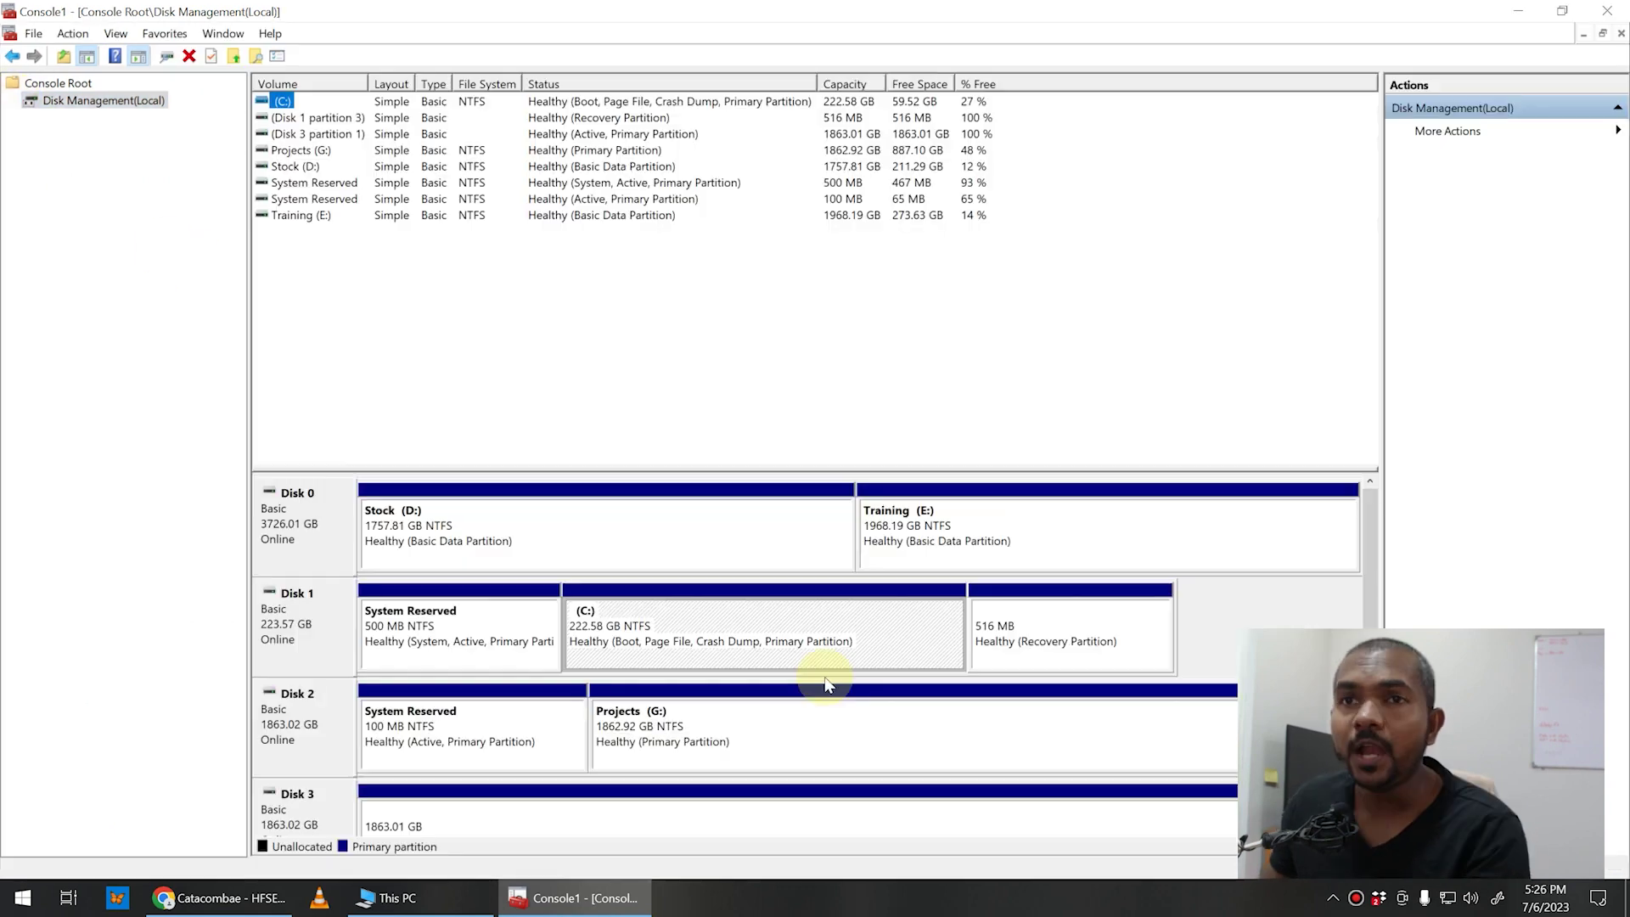
- Enlarge the disk map, select Disk 3's 1863.01 GB partition, then show the HFSExplorer page in Chrome
left_click_drag(620, 469, 625, 339)
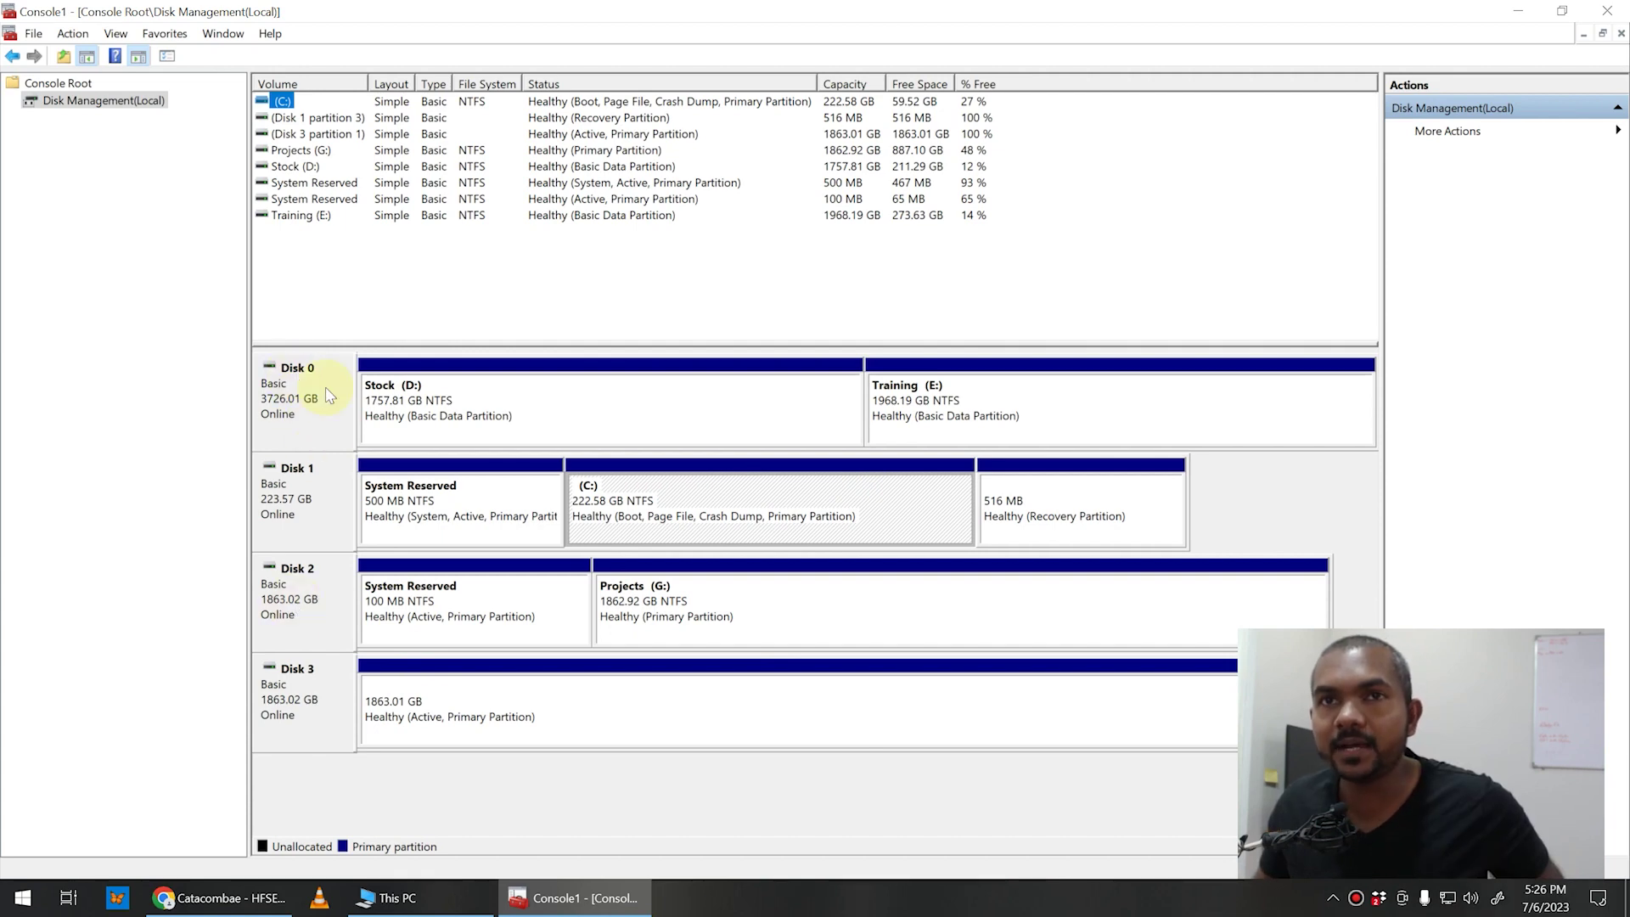
left_click(443, 686)
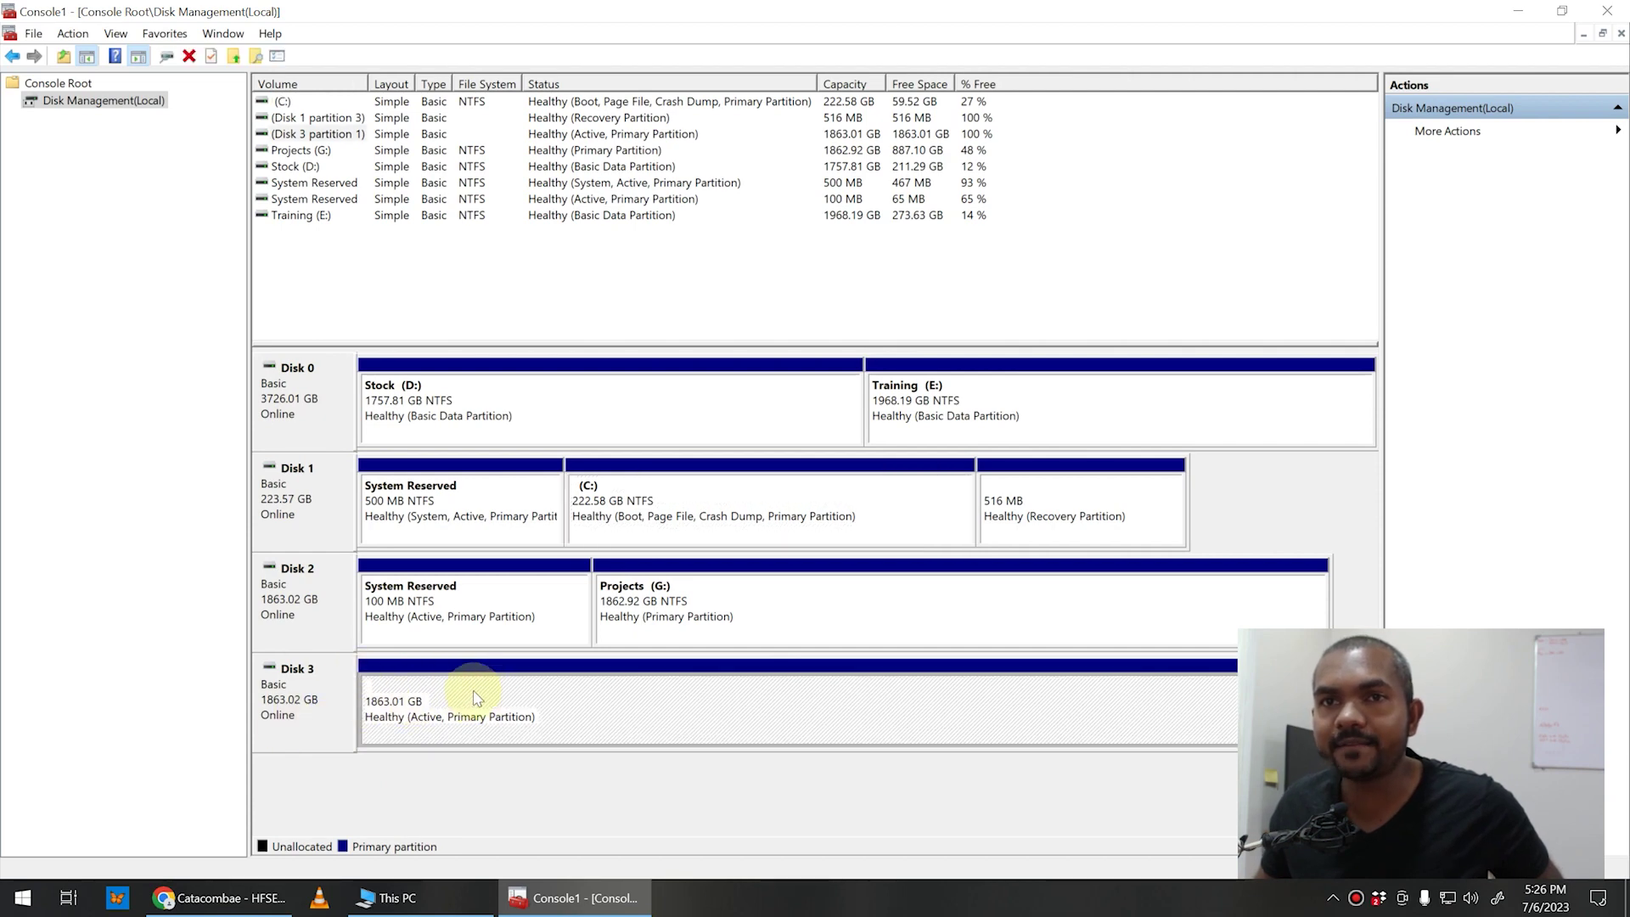
left_click(392, 902)
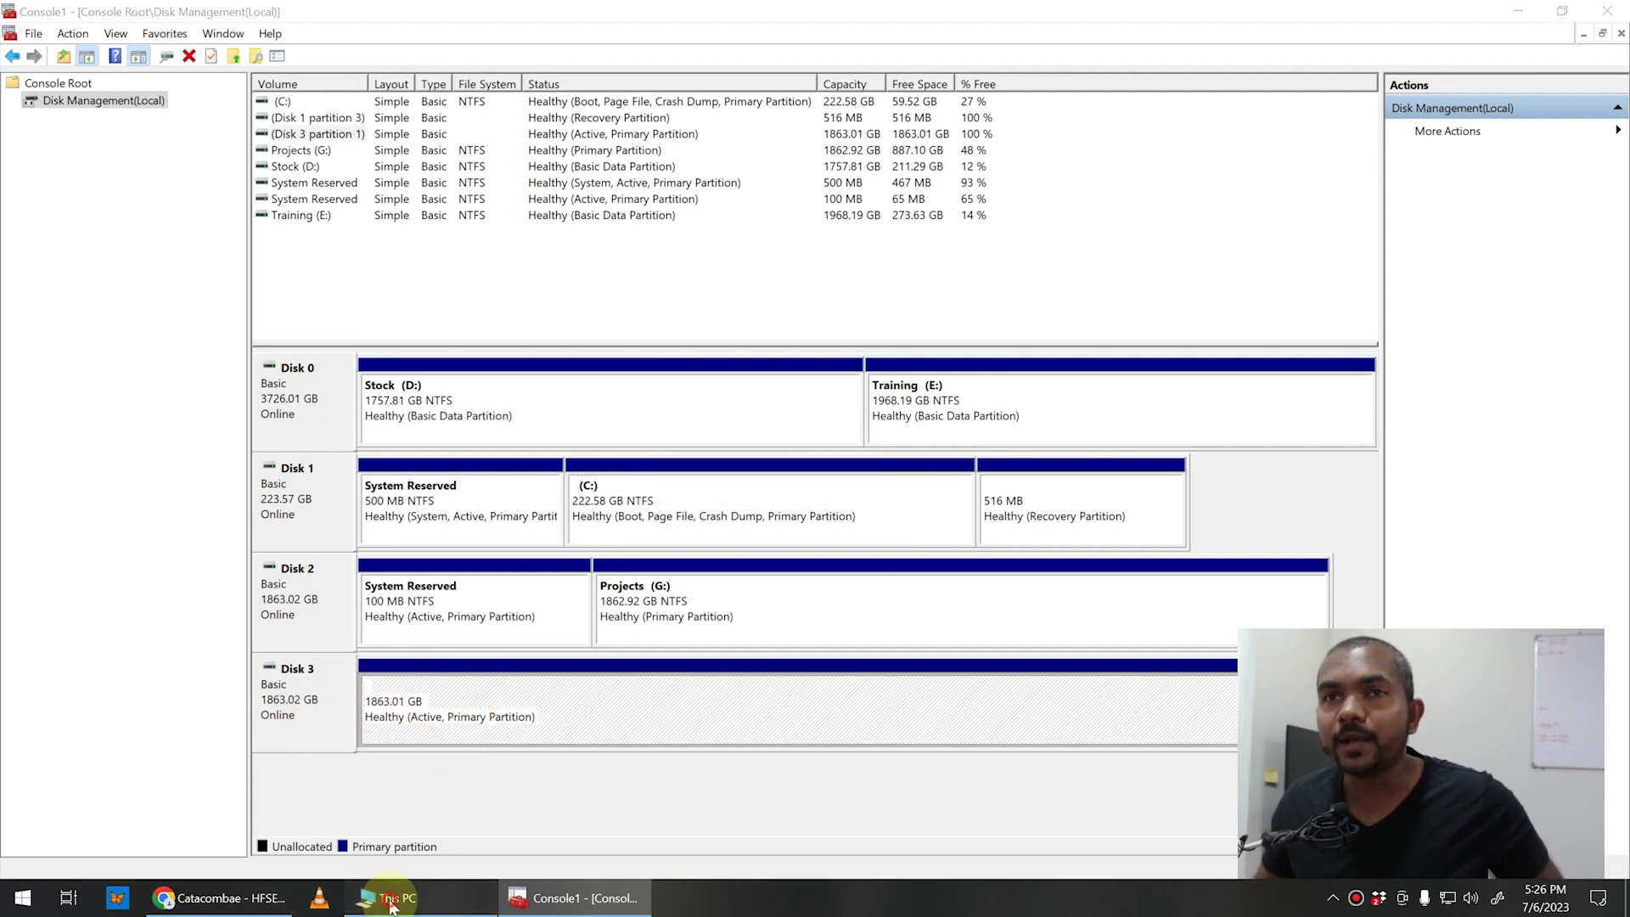
left_click(597, 900)
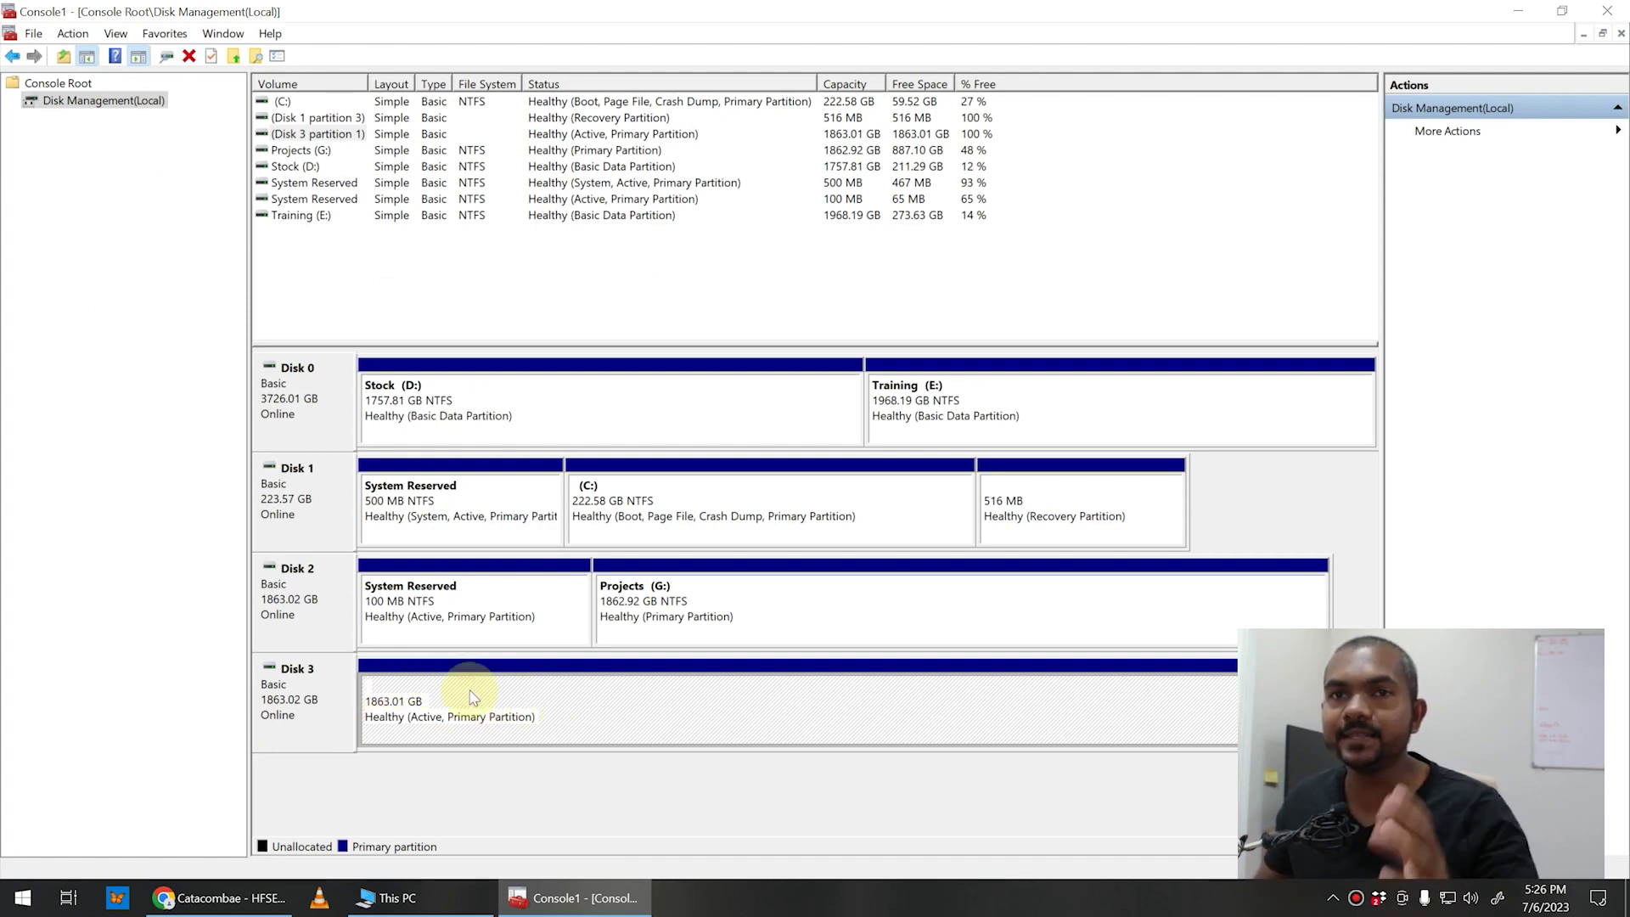
left_click(219, 897)
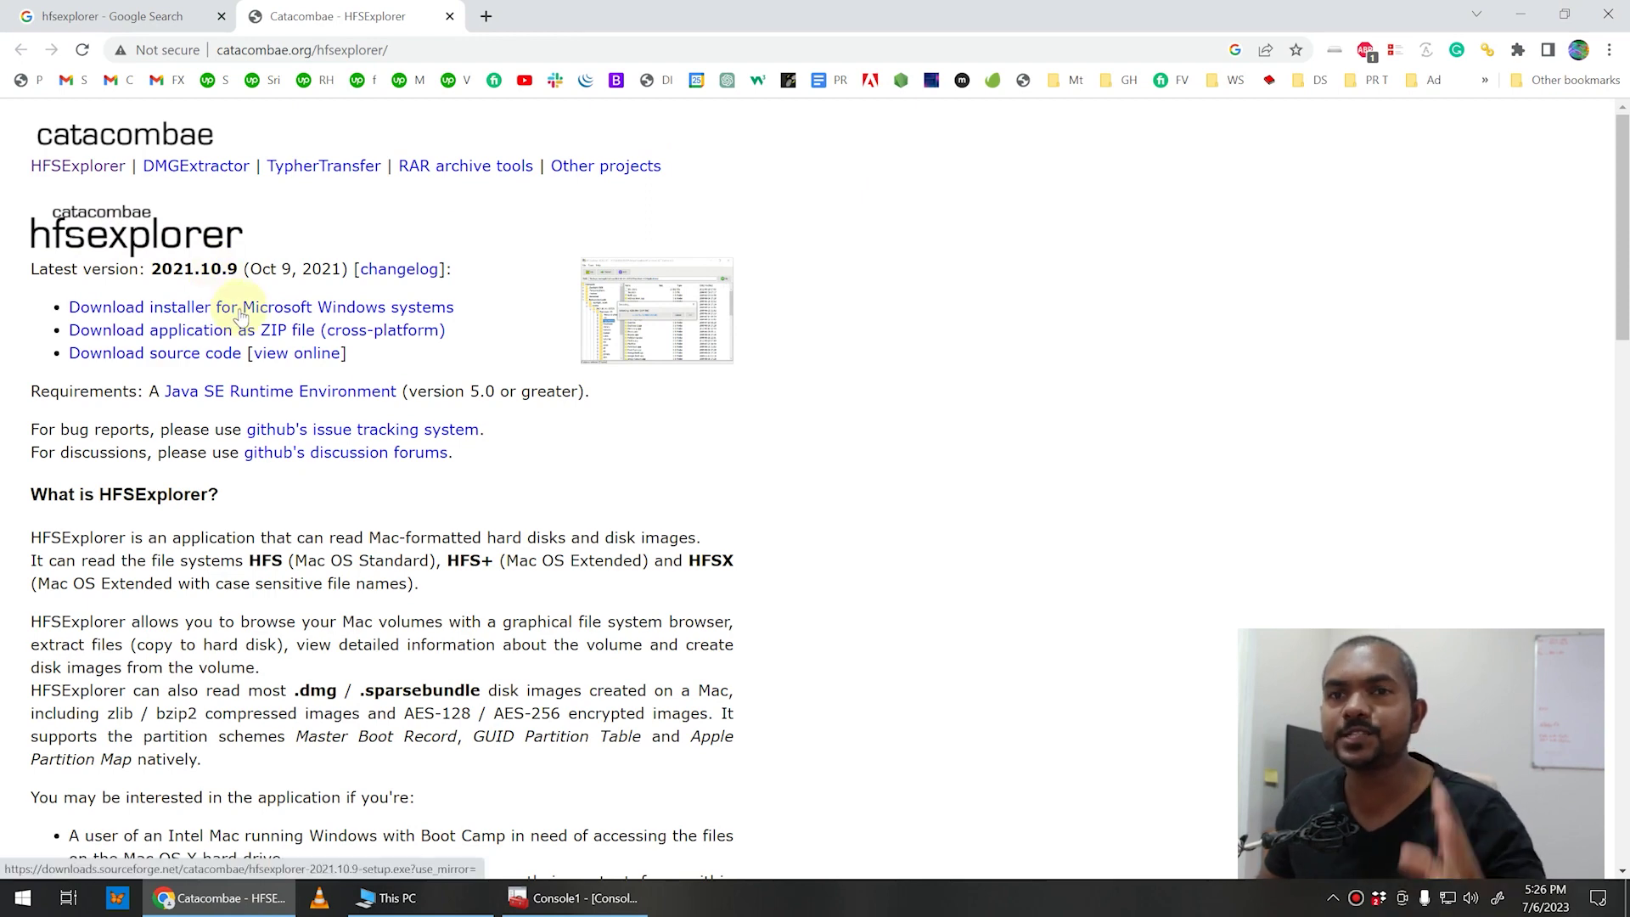
- Minimize Chrome to reveal Disk Management and bring up the Start menu's app list
left_click(1521, 15)
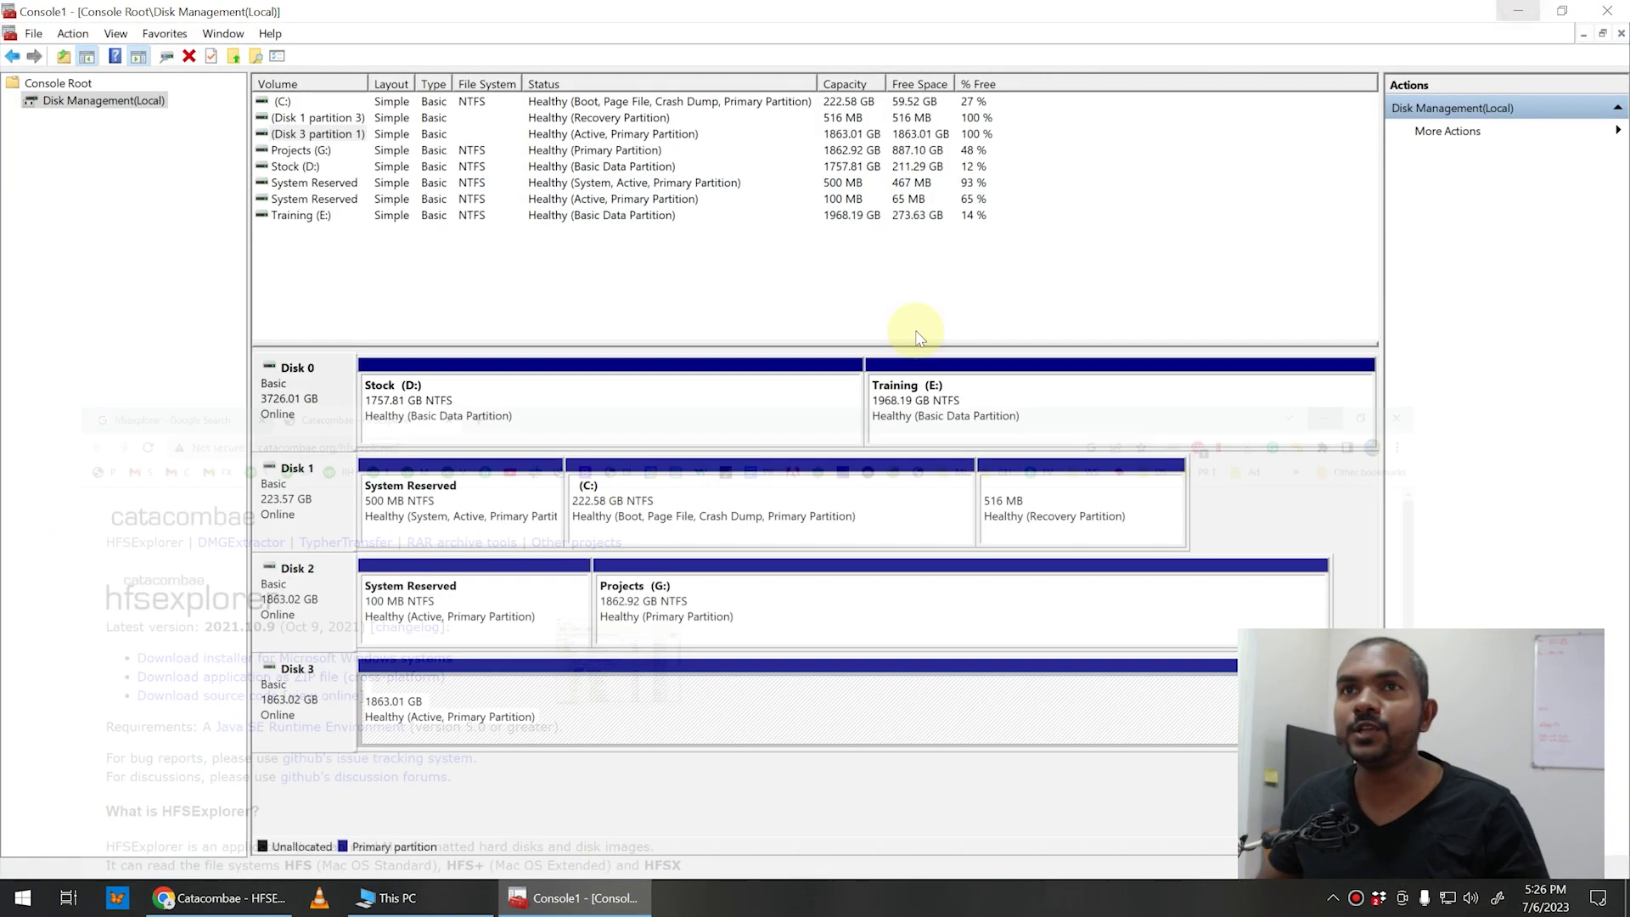
left_click(25, 900)
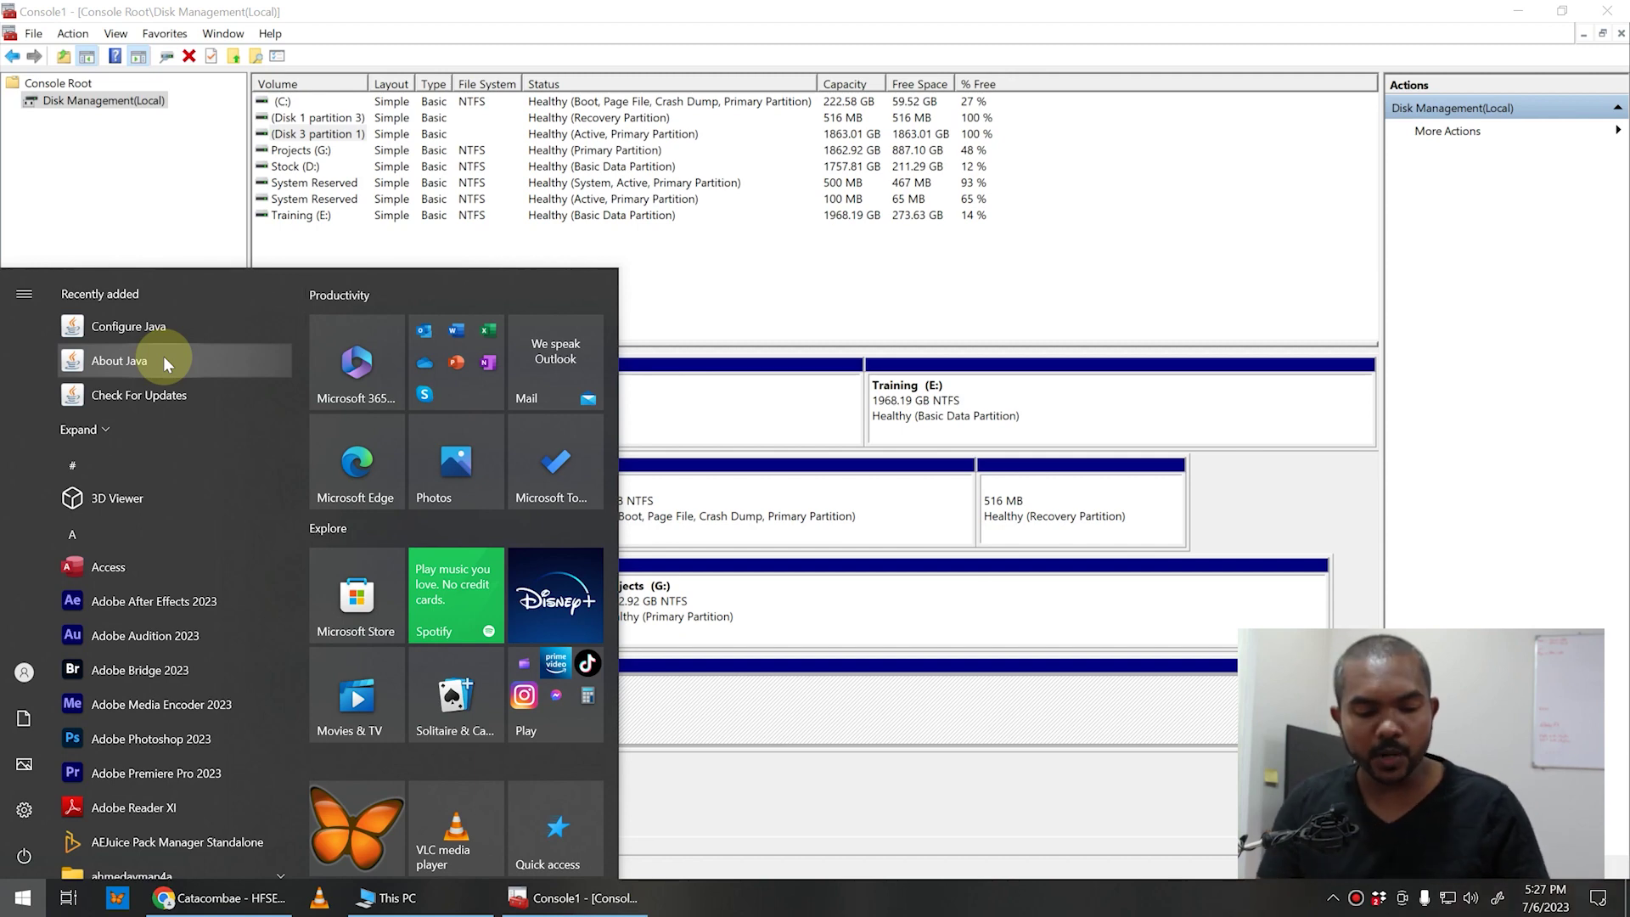
- Launch HFSExplorer from the Start menu and move its window up and left
type("h")
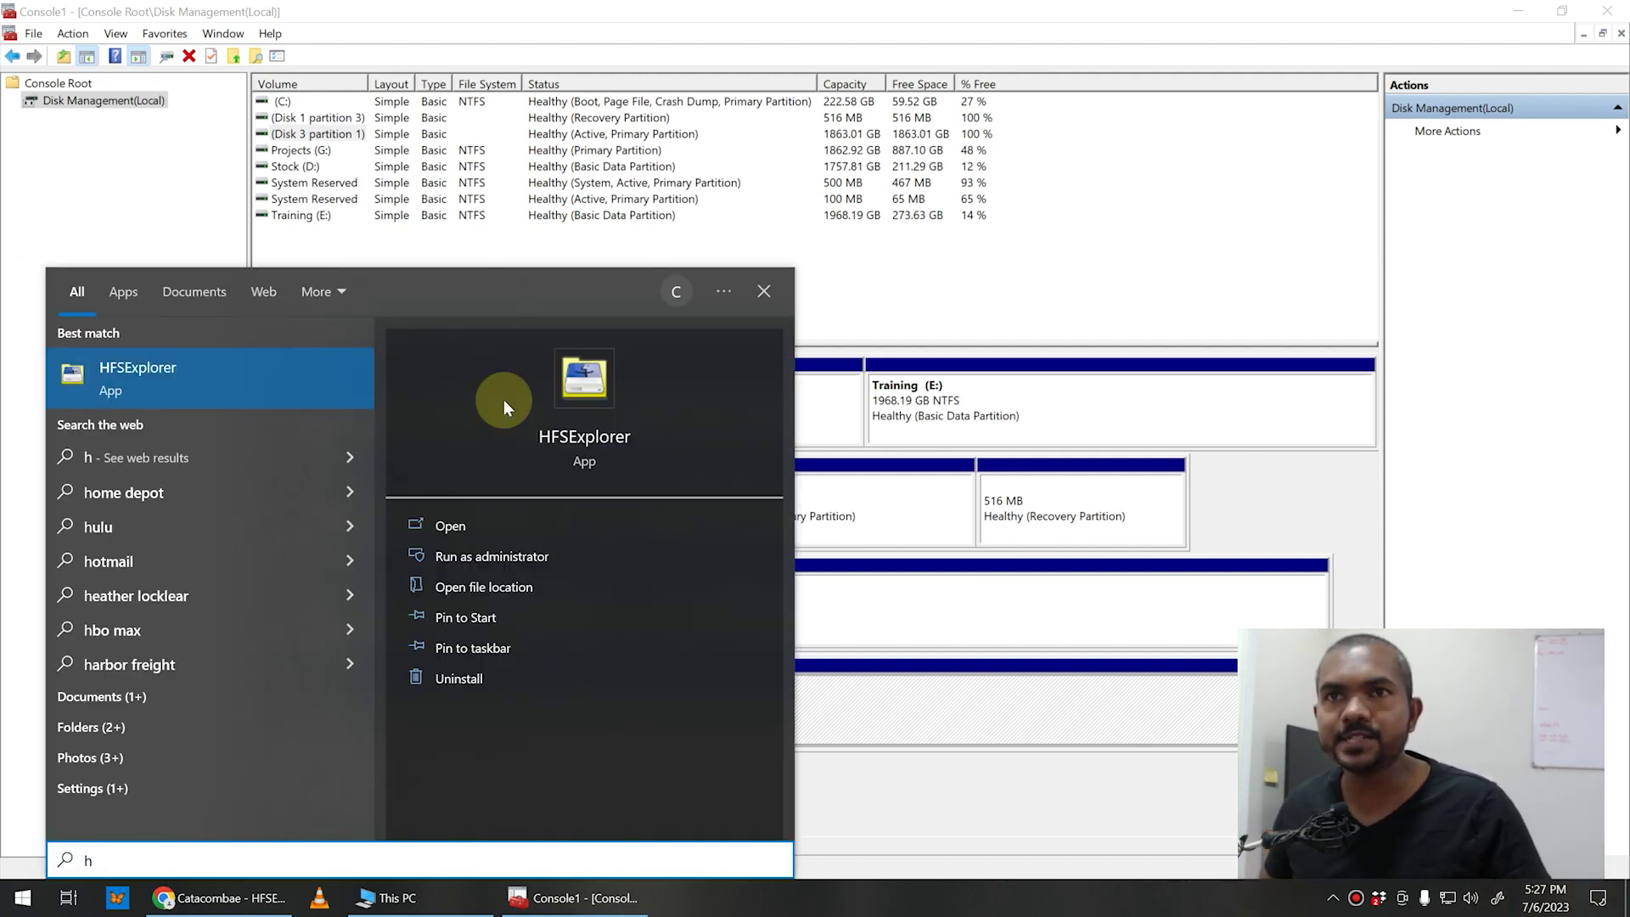
left_click(591, 440)
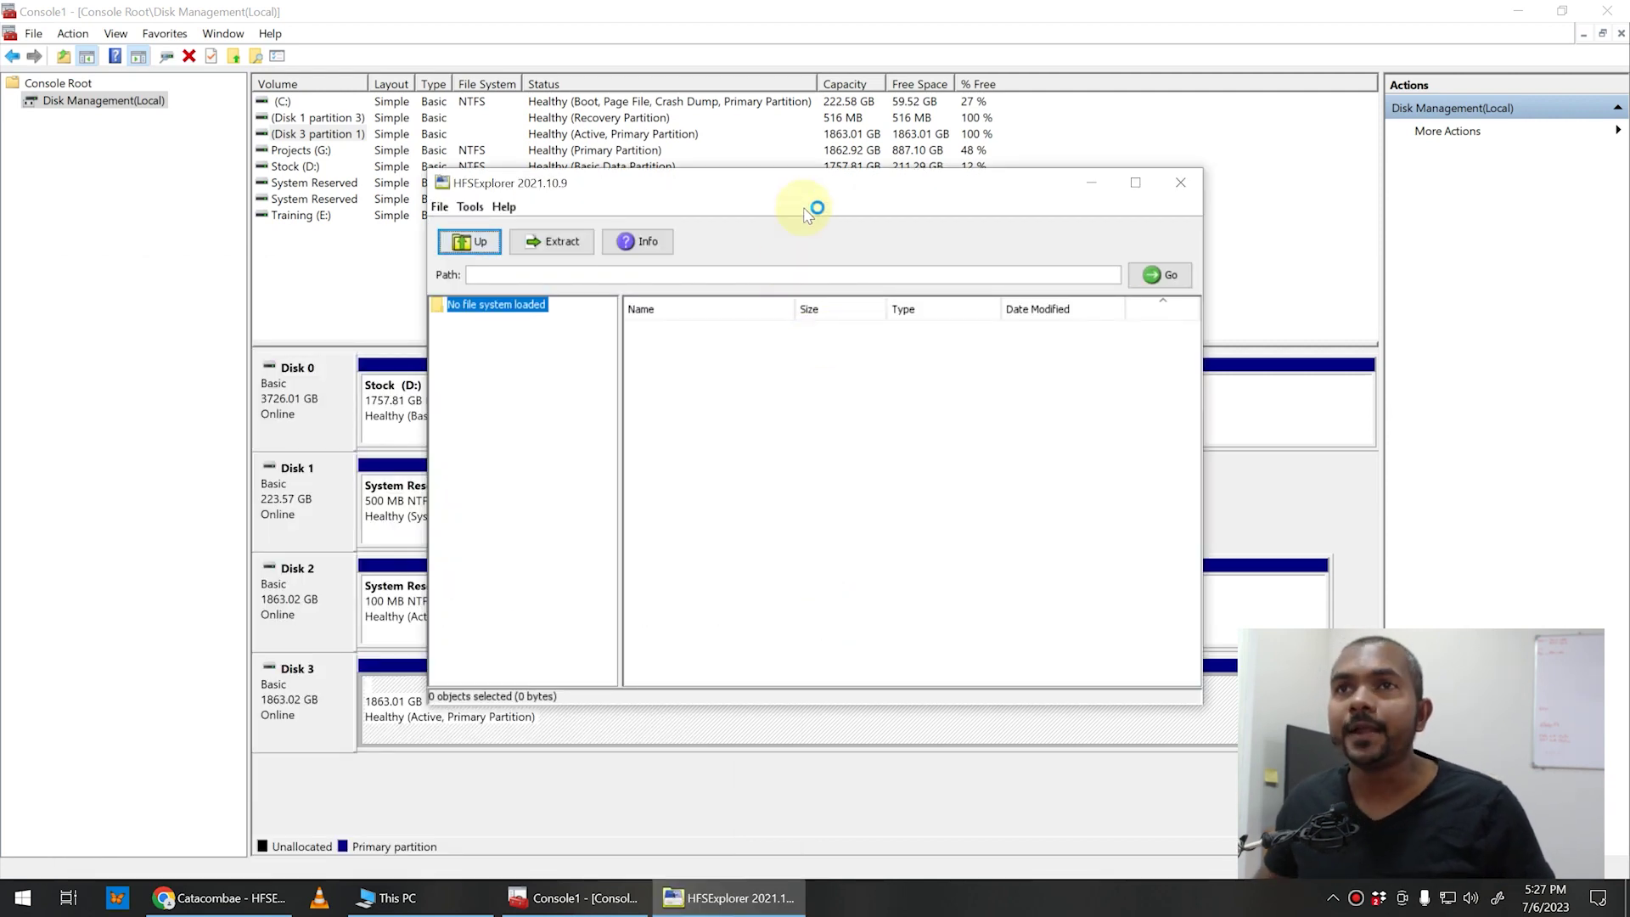
left_click_drag(803, 207, 647, 192)
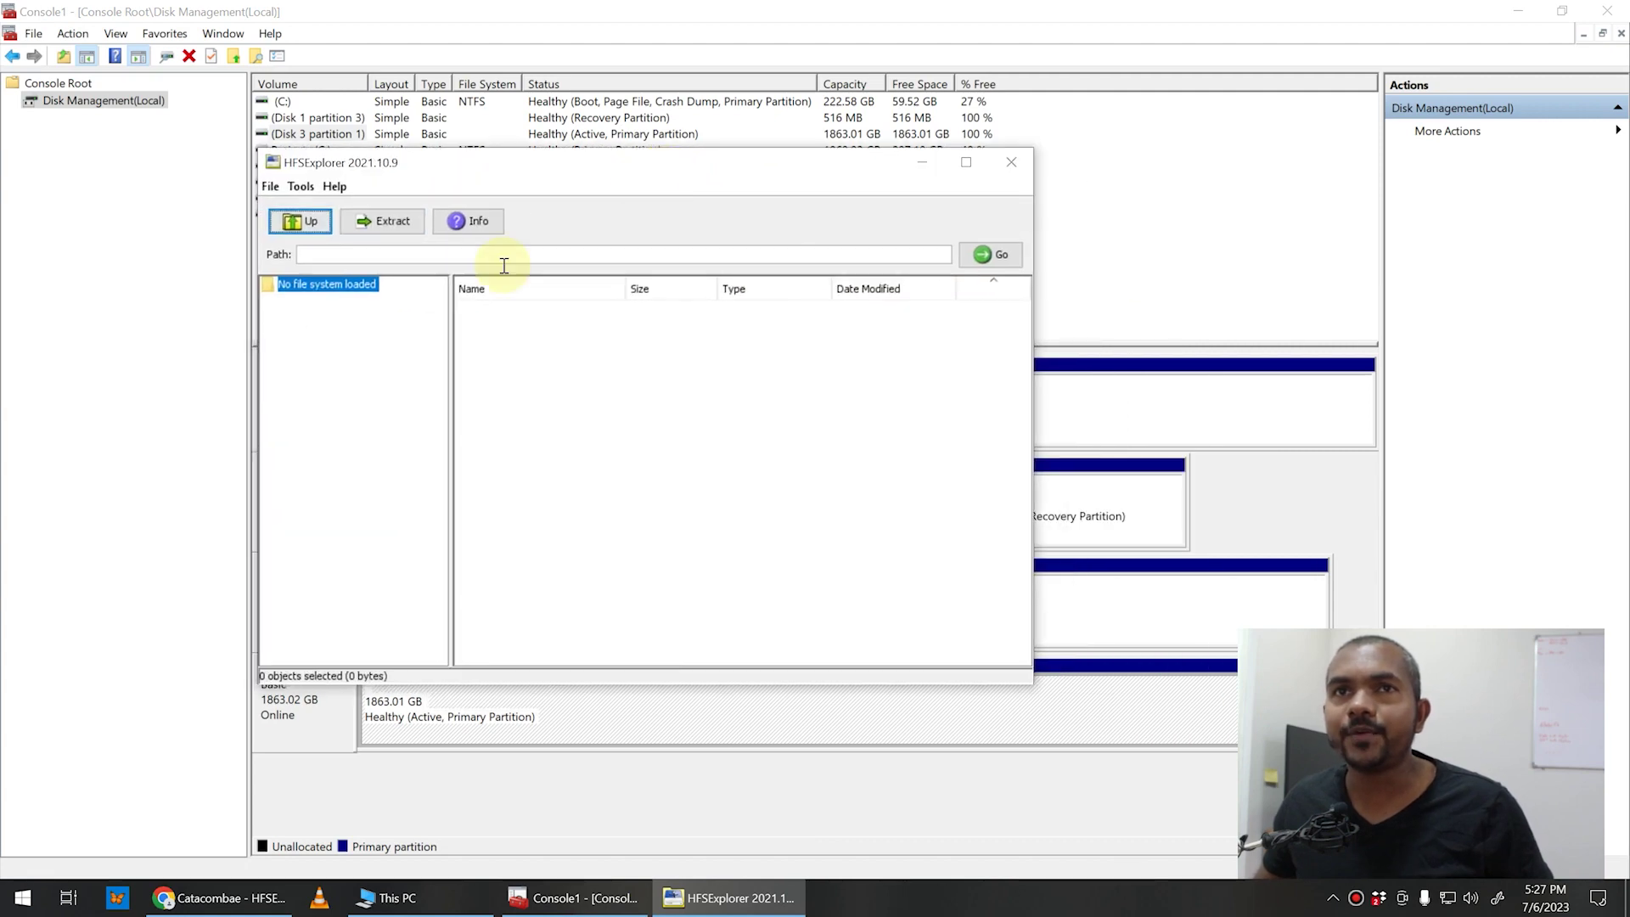
- Load the file system from device Harddisk3\Partition1 to list the TOSHIBA EXT volume
left_click(267, 186)
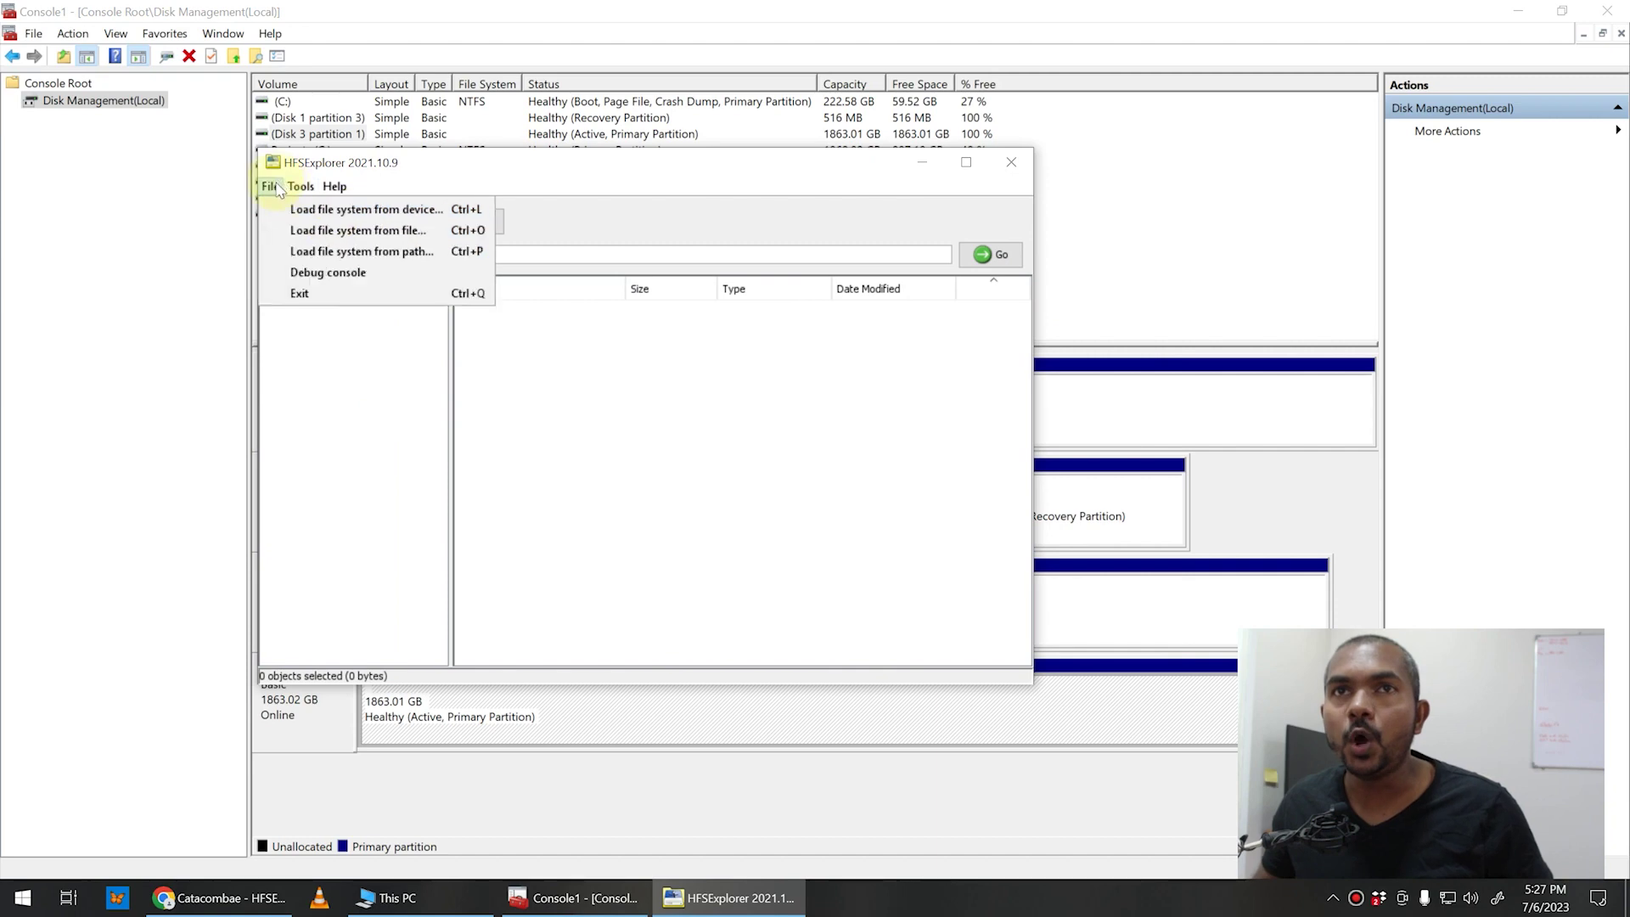
left_click(370, 210)
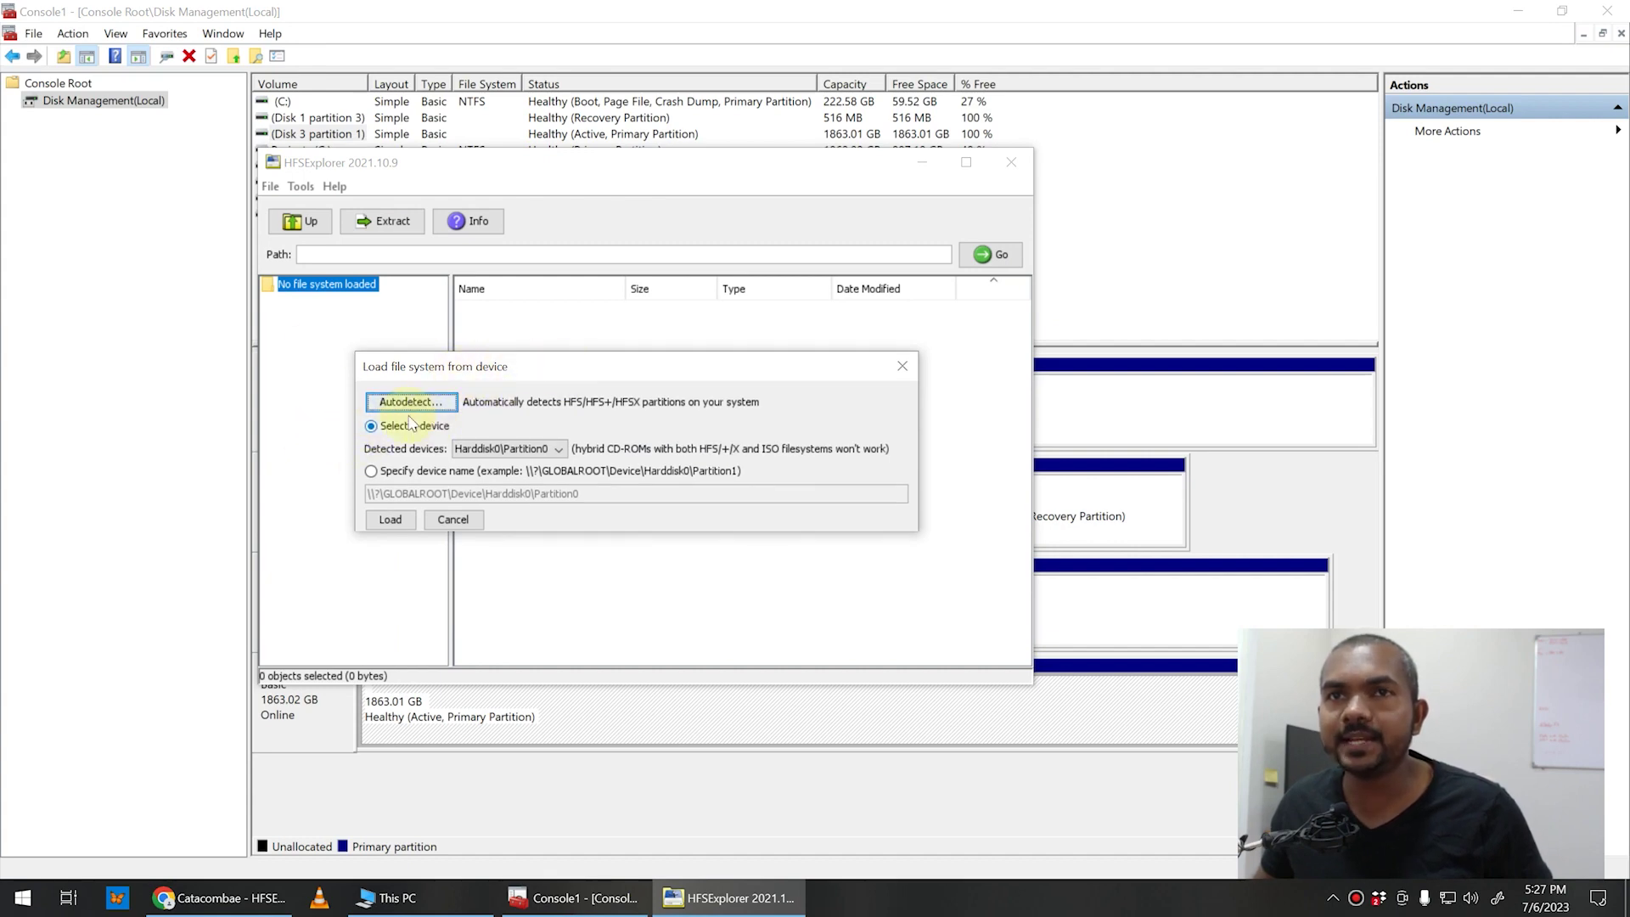
left_click(559, 450)
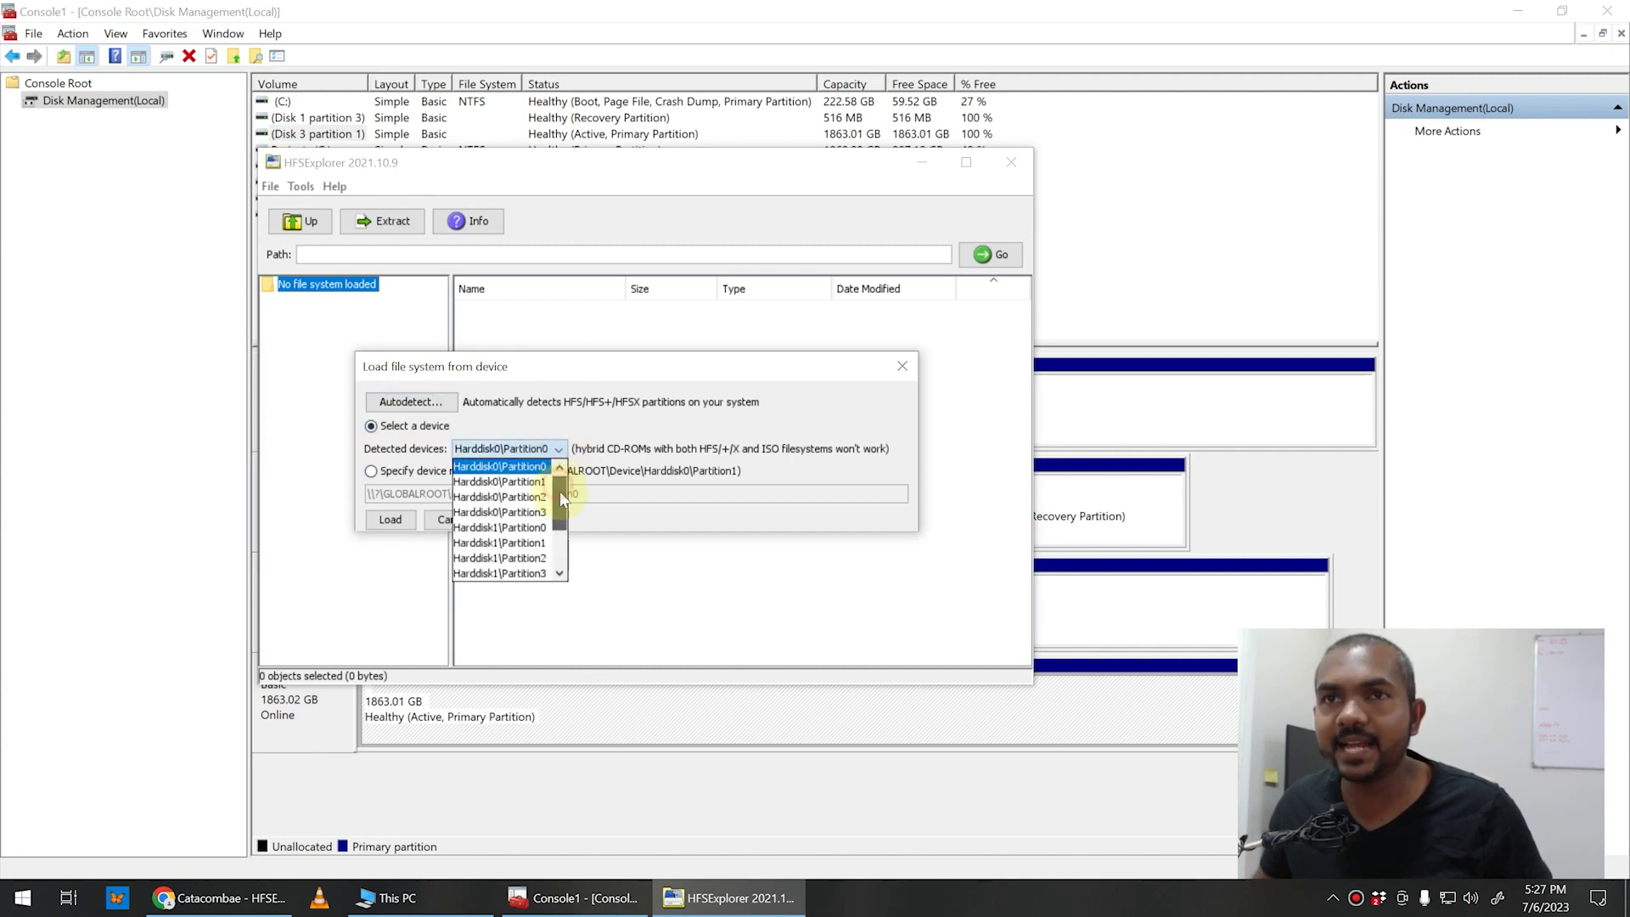
left_click_drag(558, 491, 559, 526)
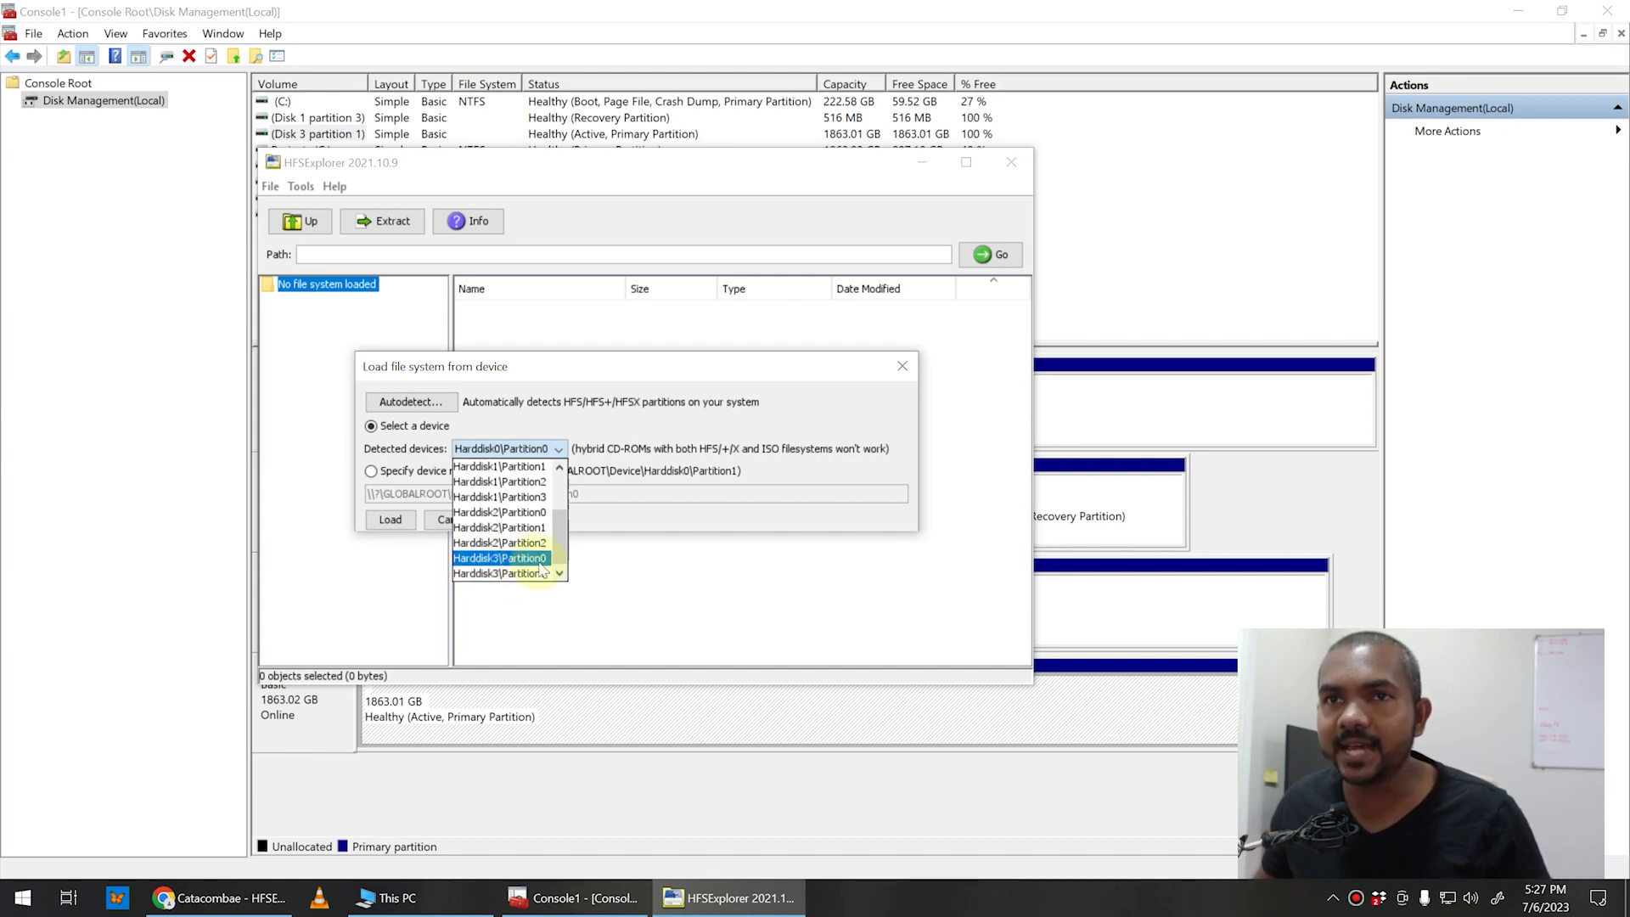
left_click(524, 577)
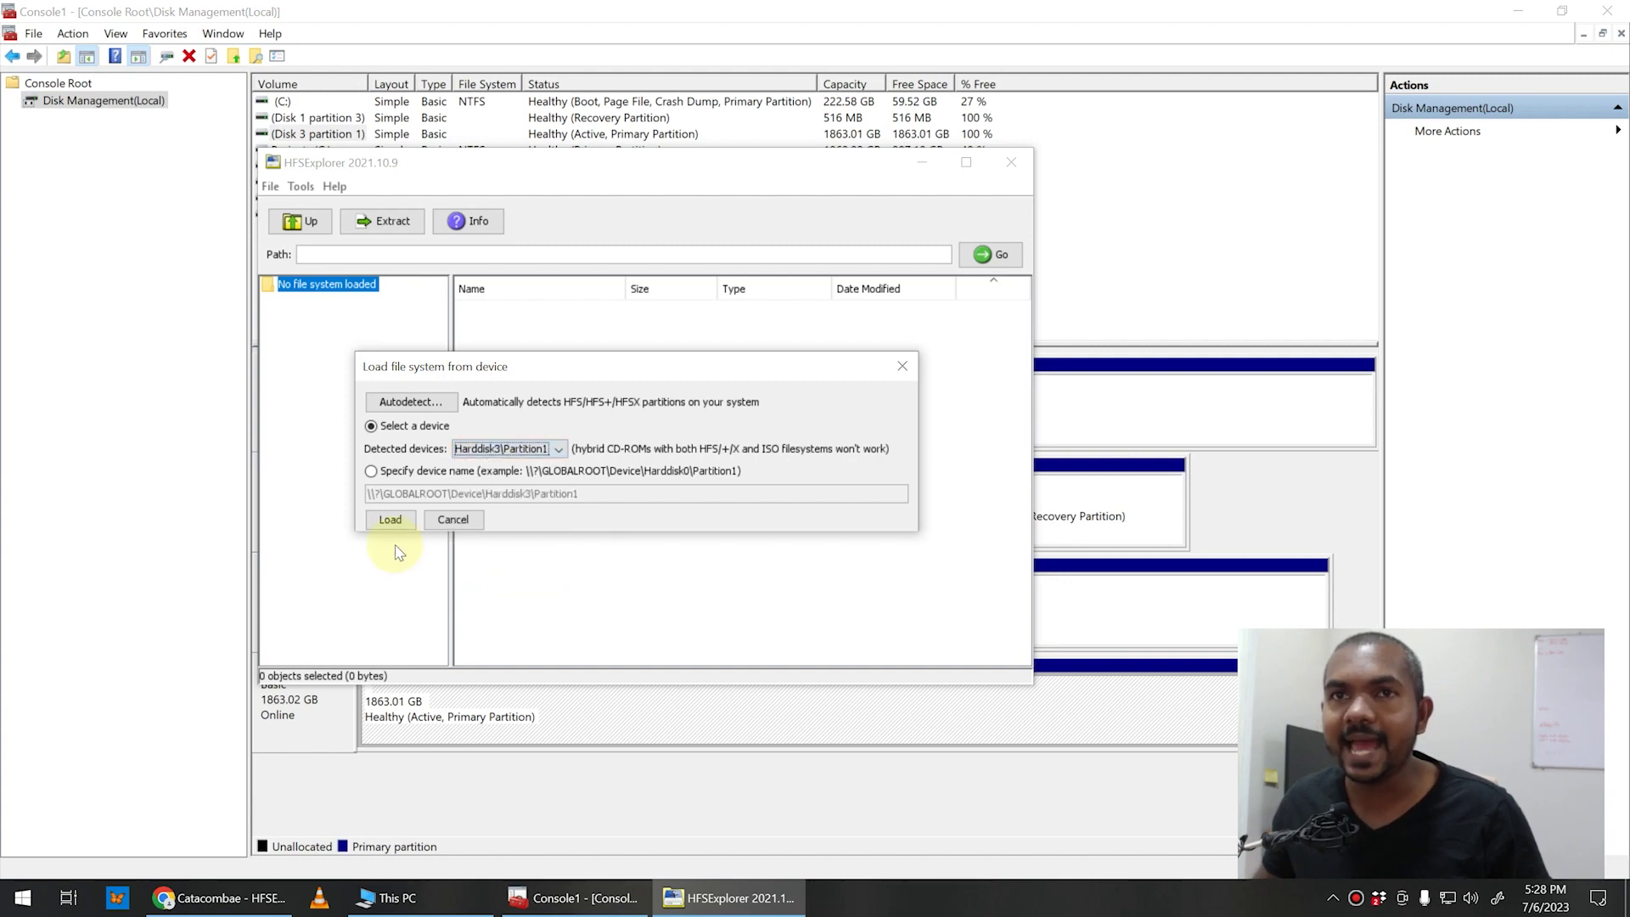
left_click(390, 519)
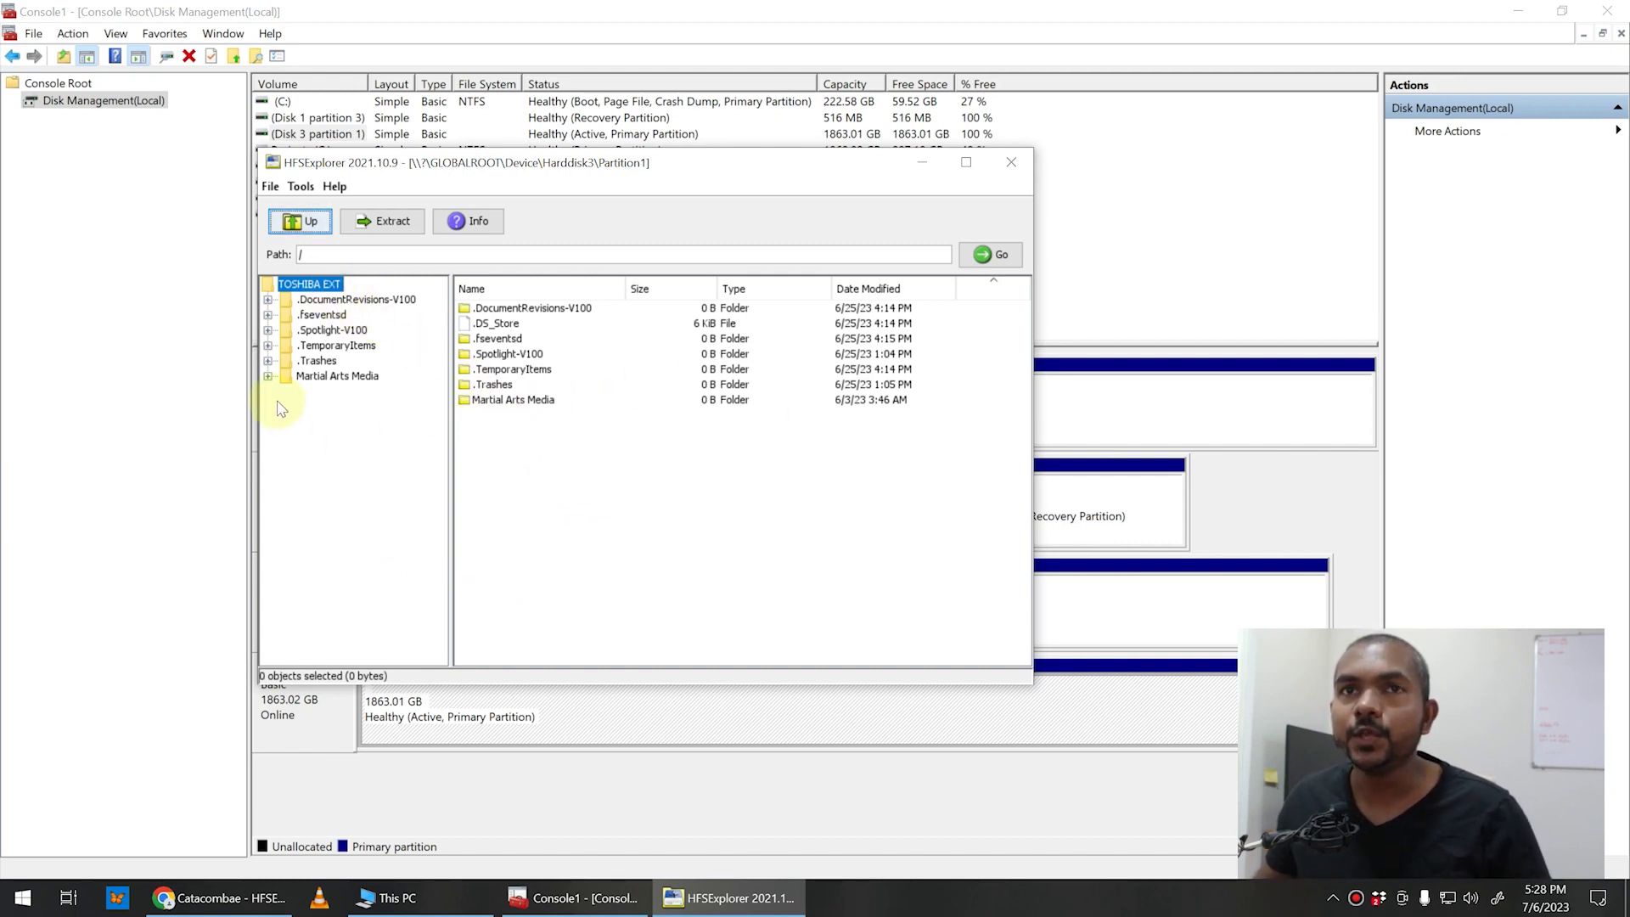
- Expand Martial Arts Media > Day 1 > Cam 1 > DCIM > 163_PANA and select P1633600.JPG
left_click(267, 376)
left_click(286, 392)
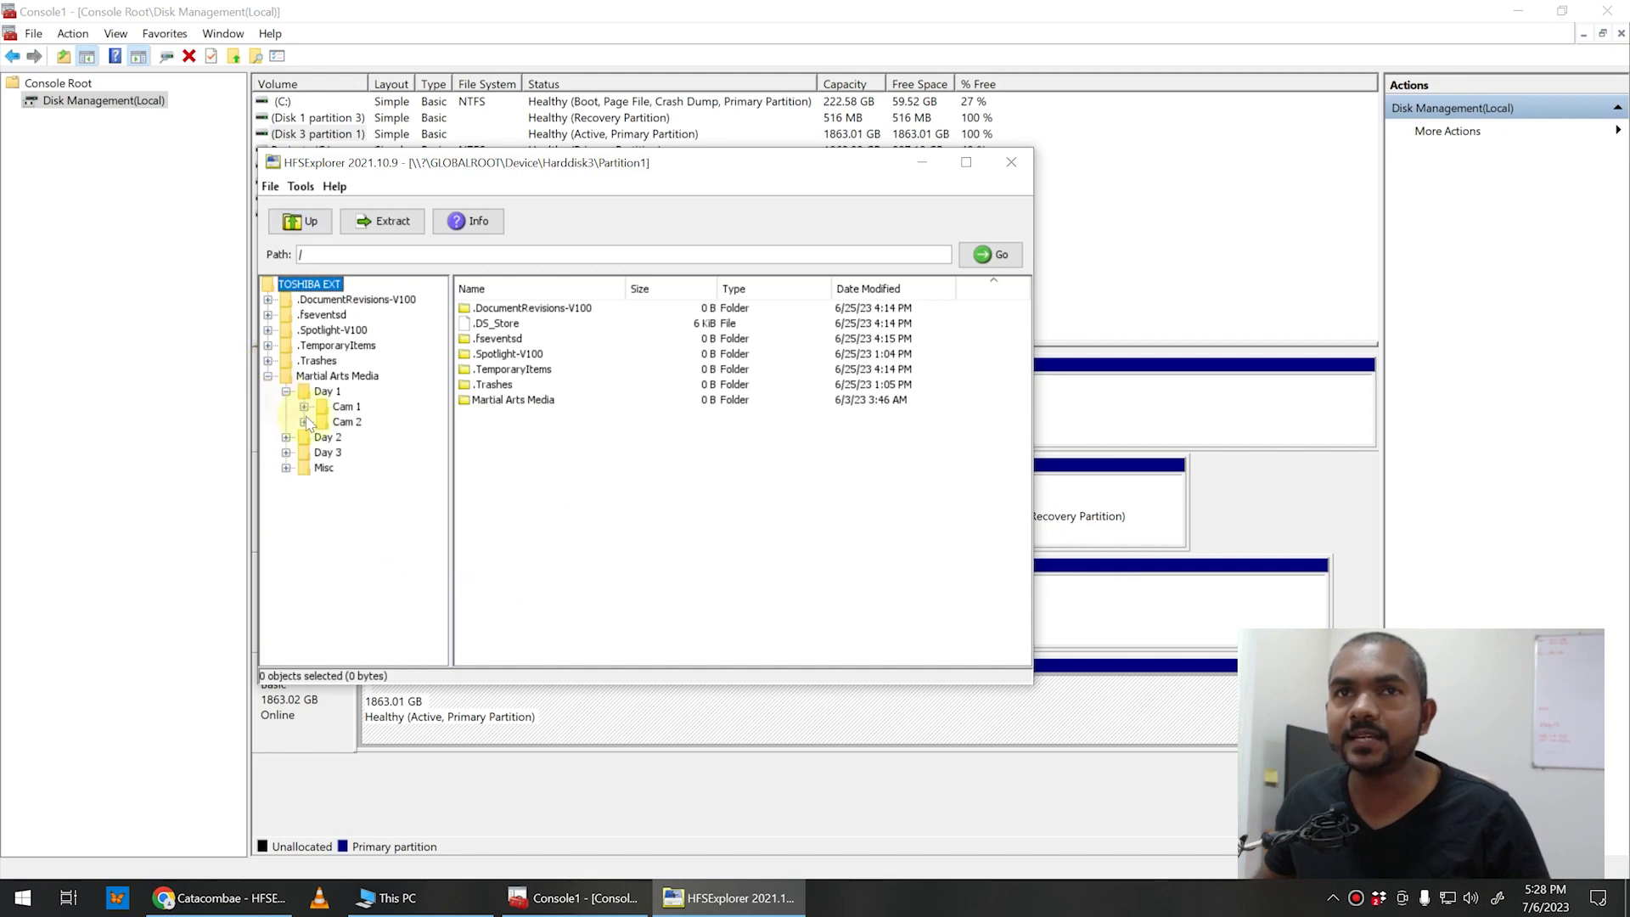
left_click(304, 406)
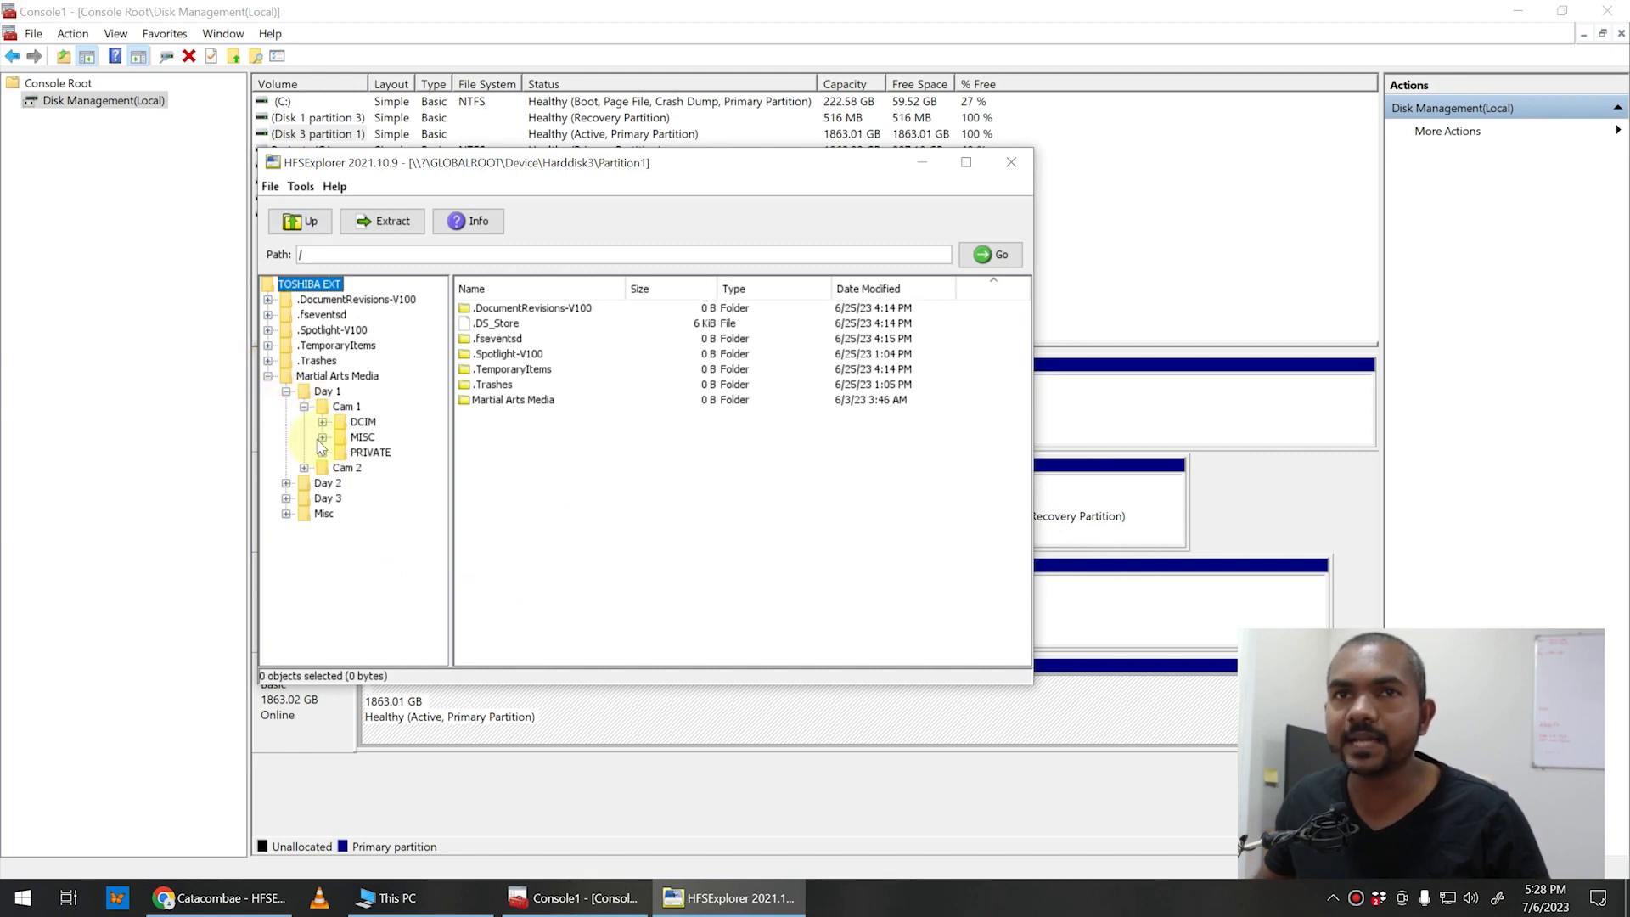
left_click(323, 422)
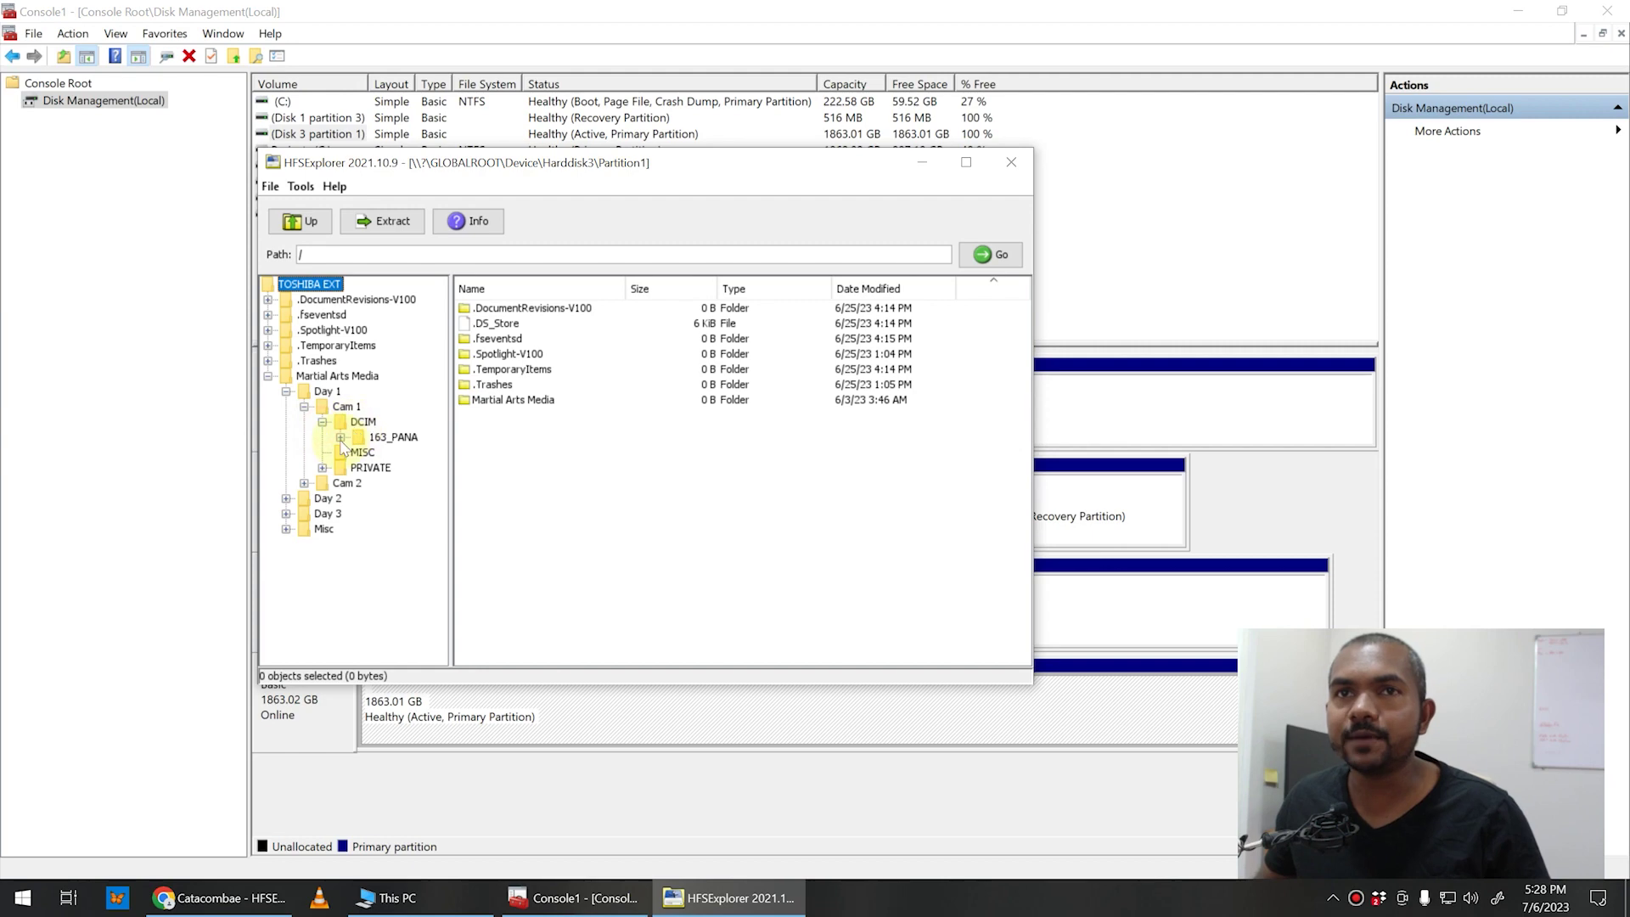
left_click(394, 437)
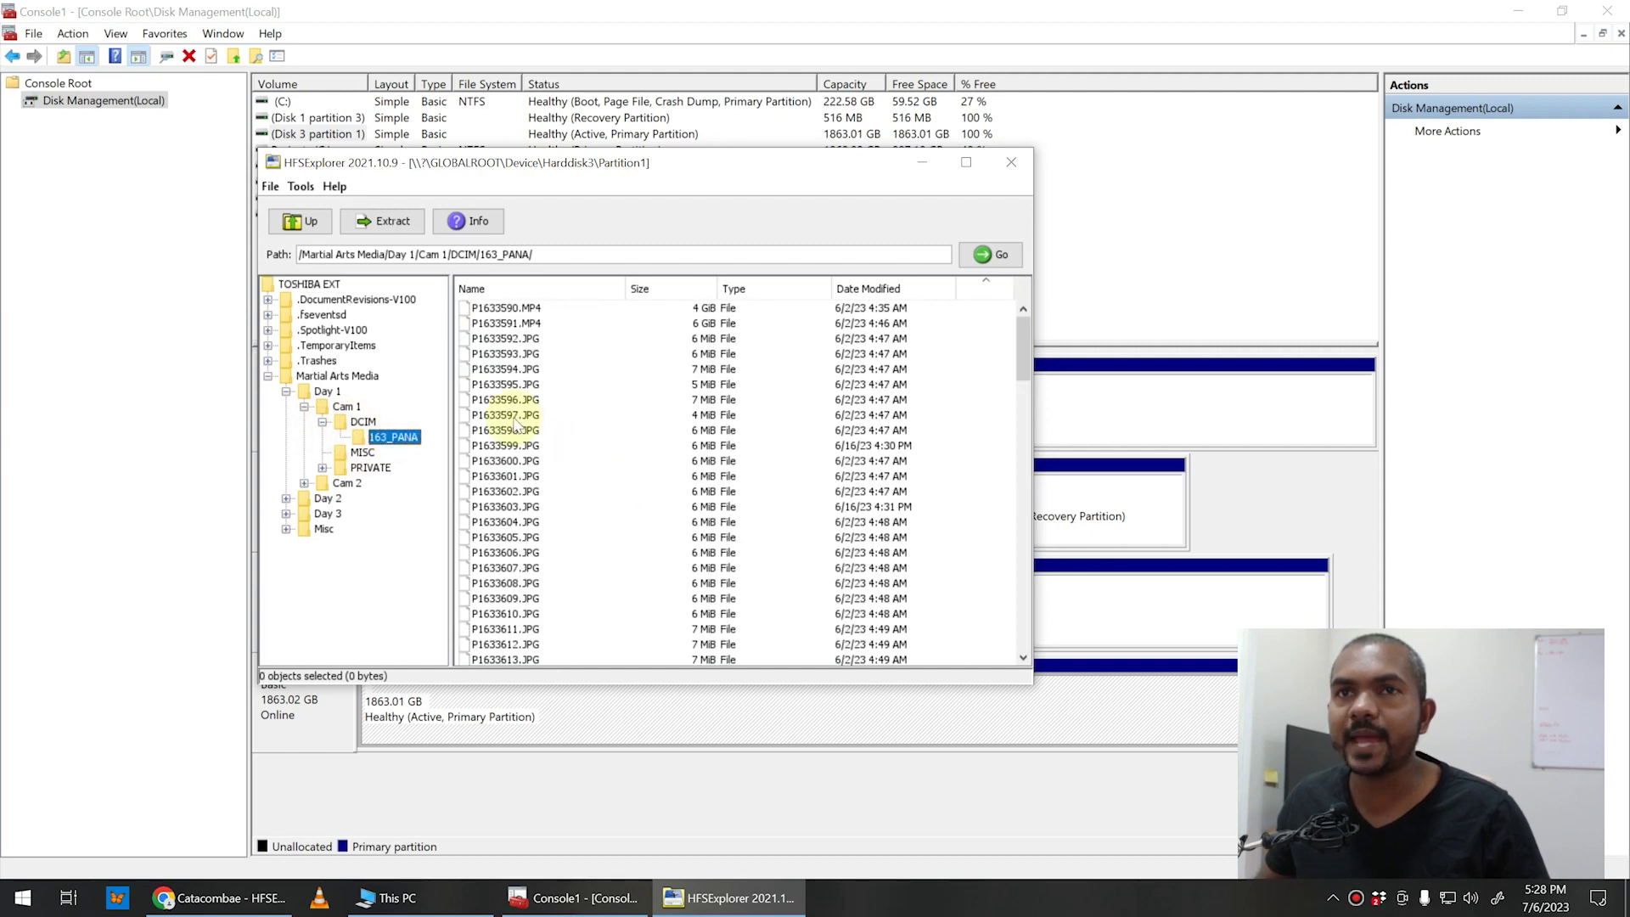
left_click(531, 460)
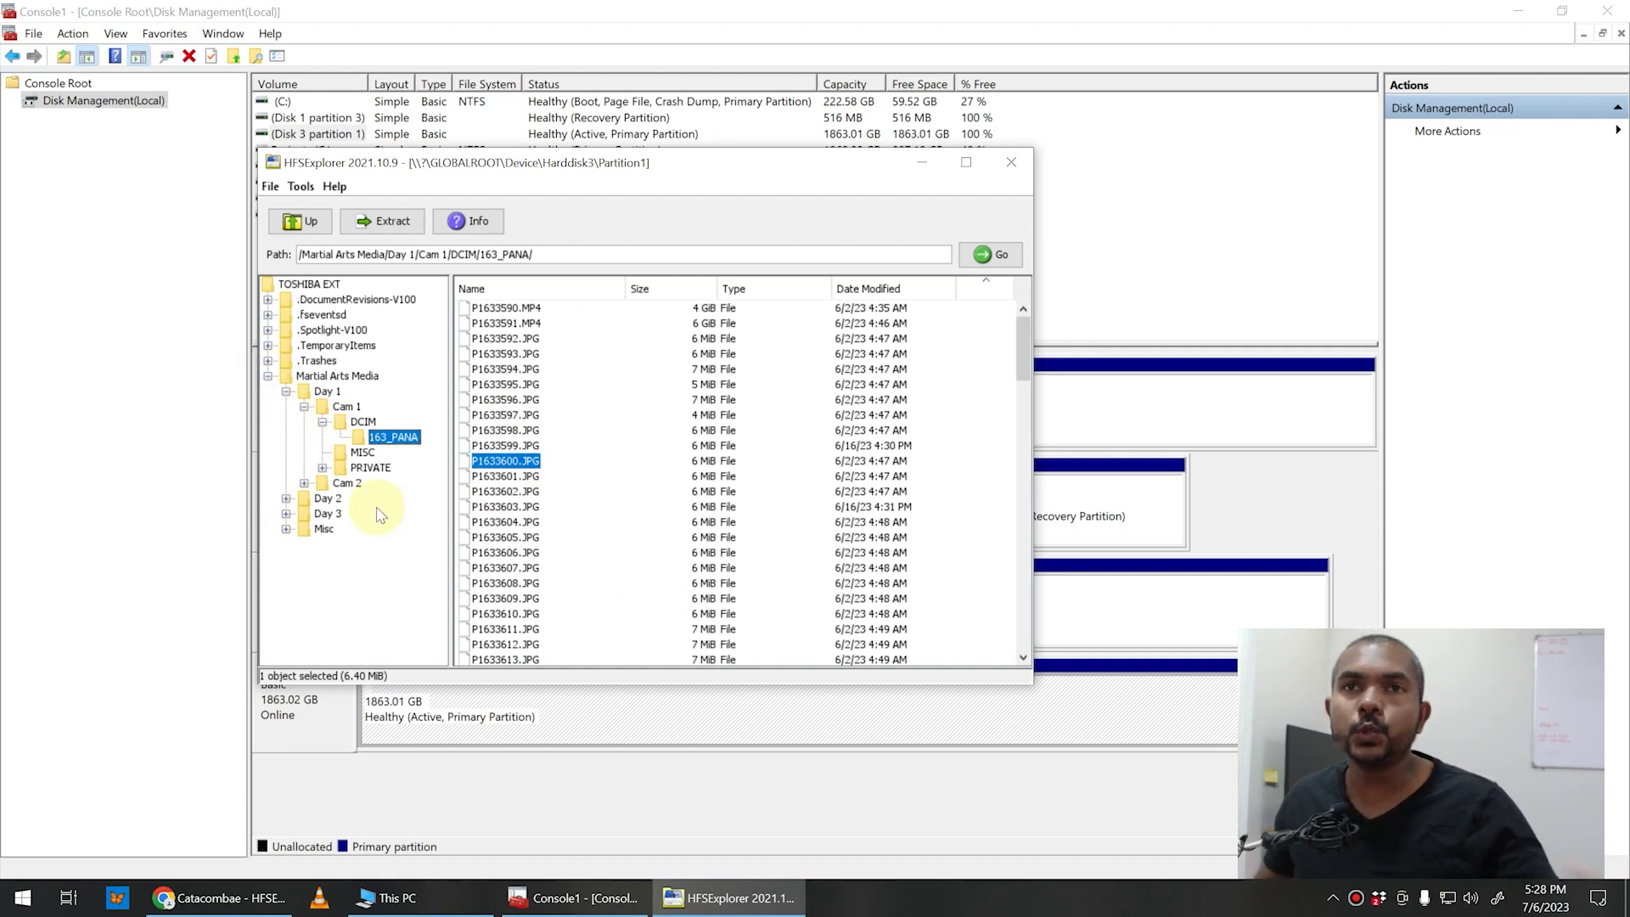
- Open Martial Arts Media and check Day 3's Information showing about 375 GB, then close it
left_click(269, 376)
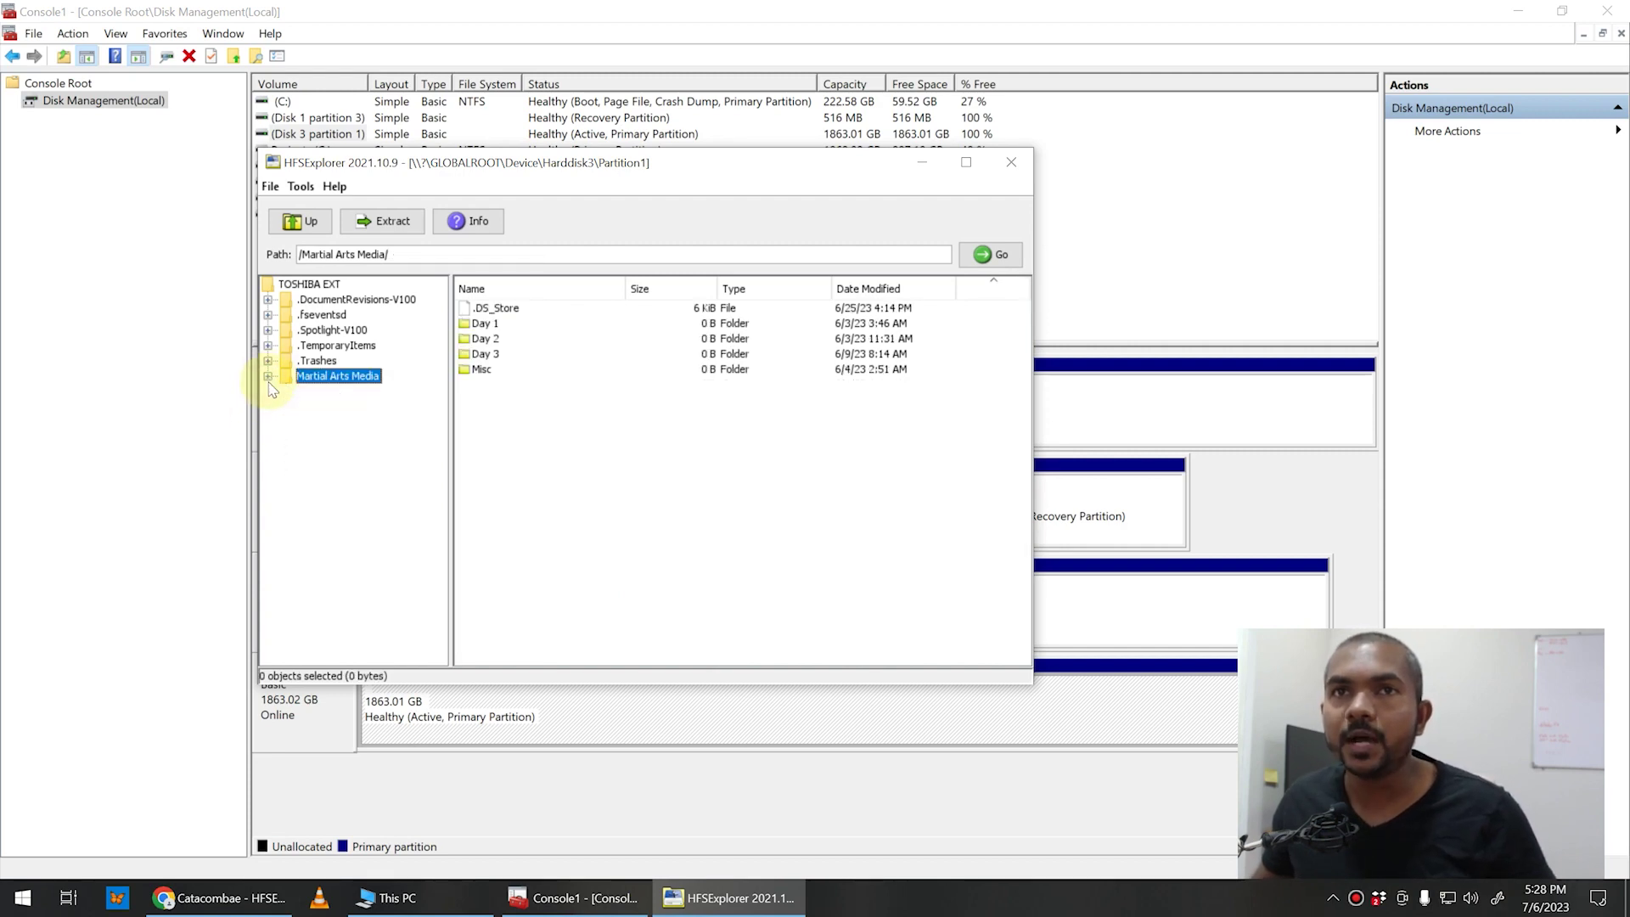
left_click(496, 356)
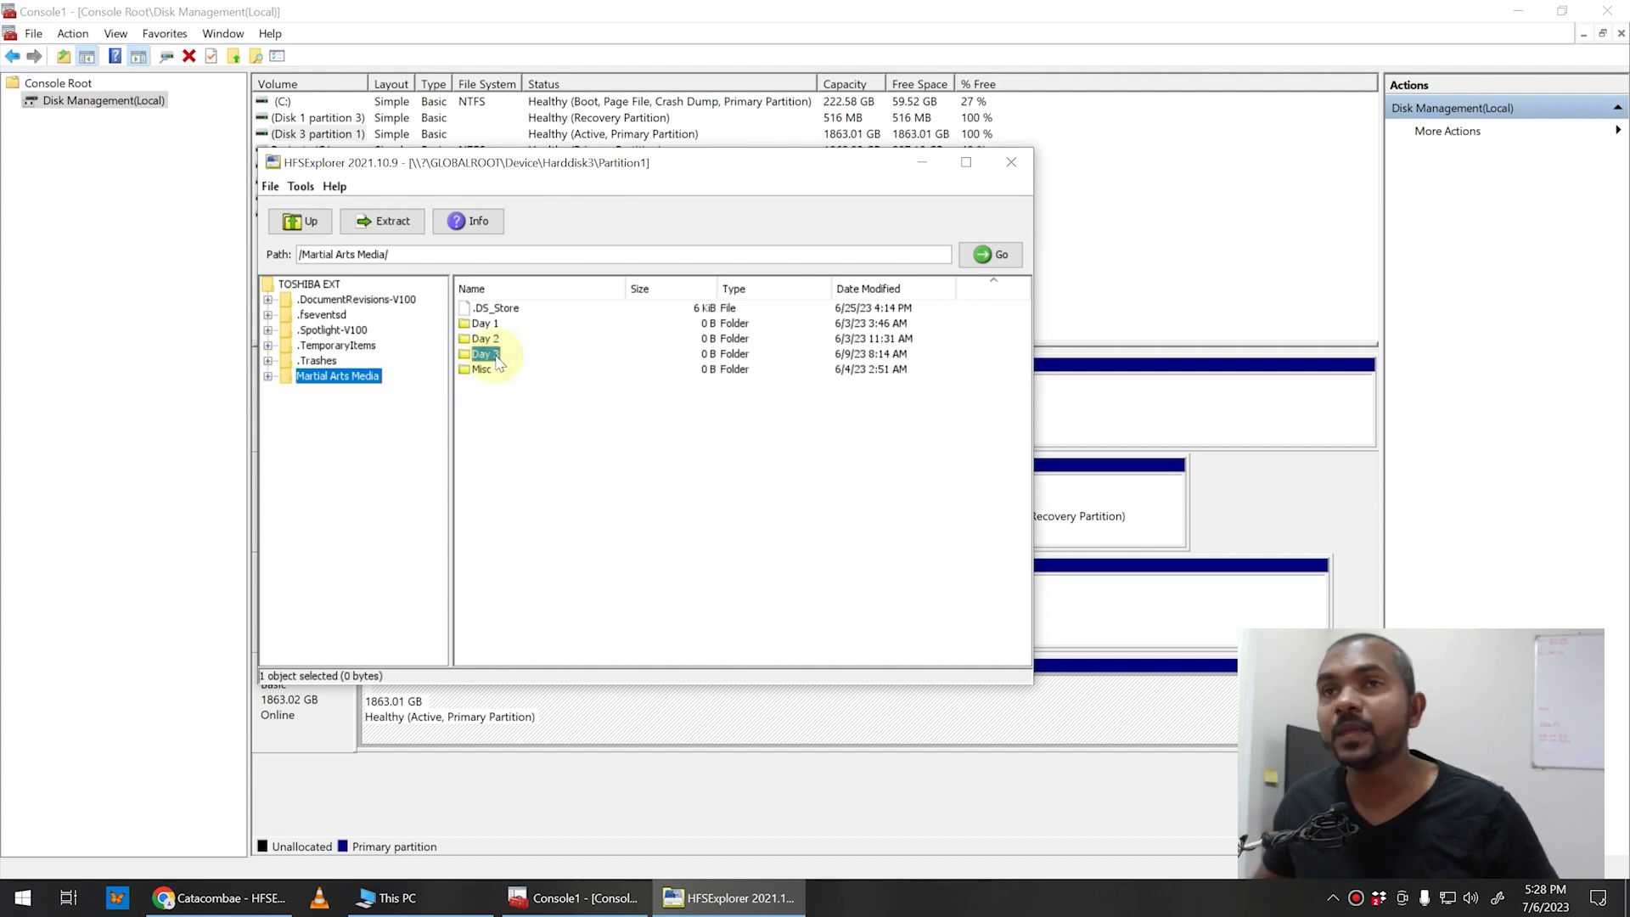
right_click(498, 361)
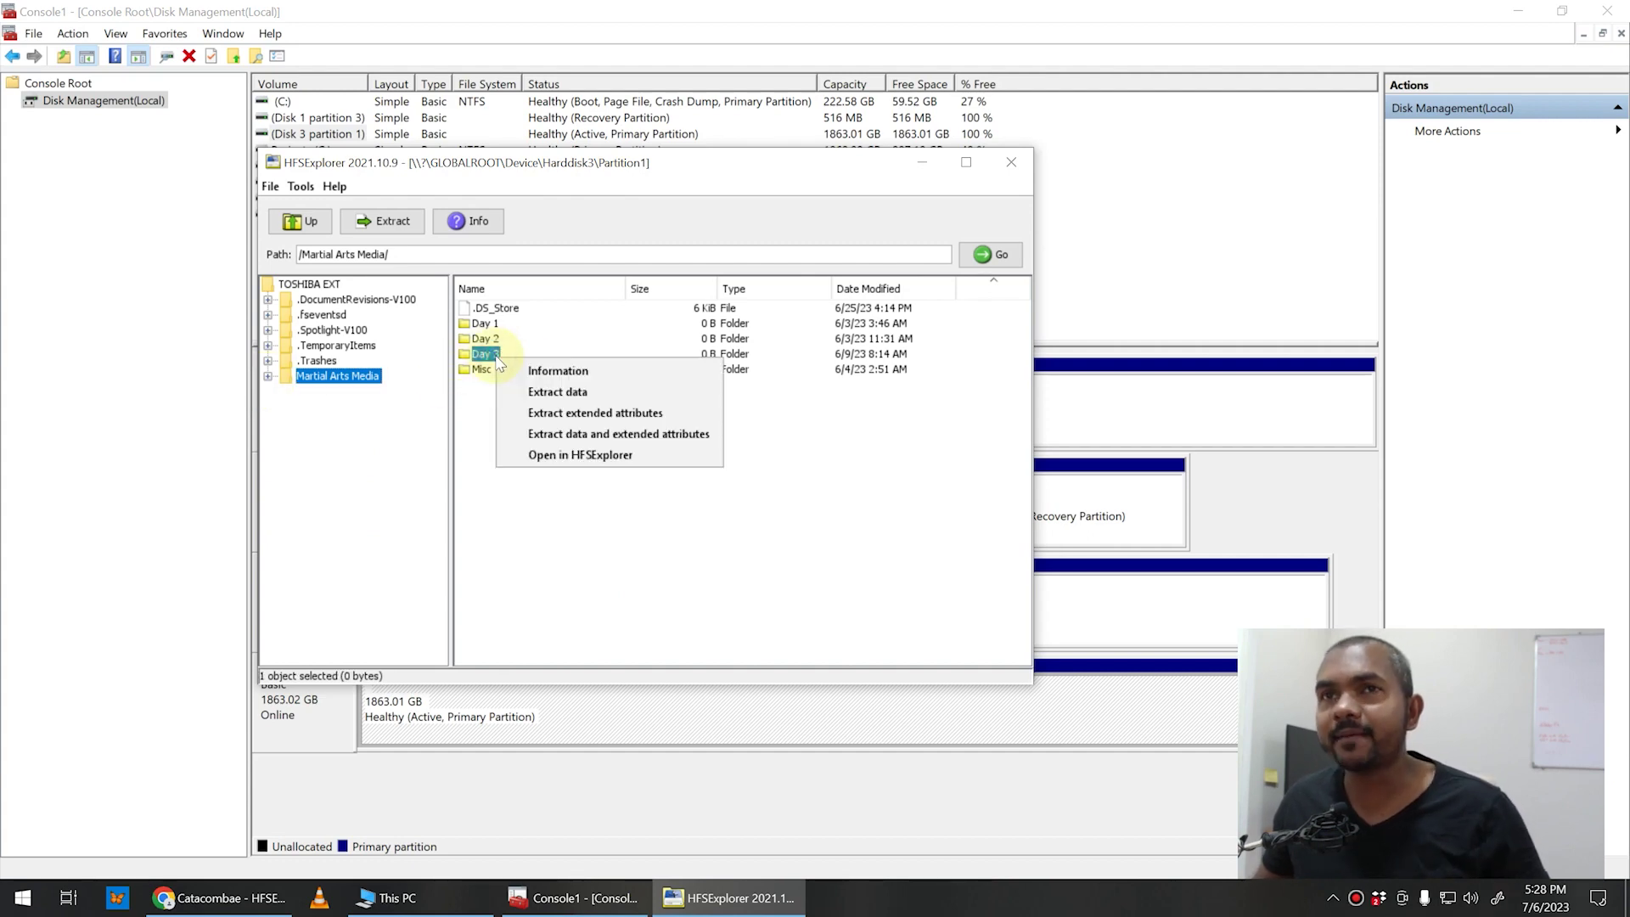
left_click(542, 372)
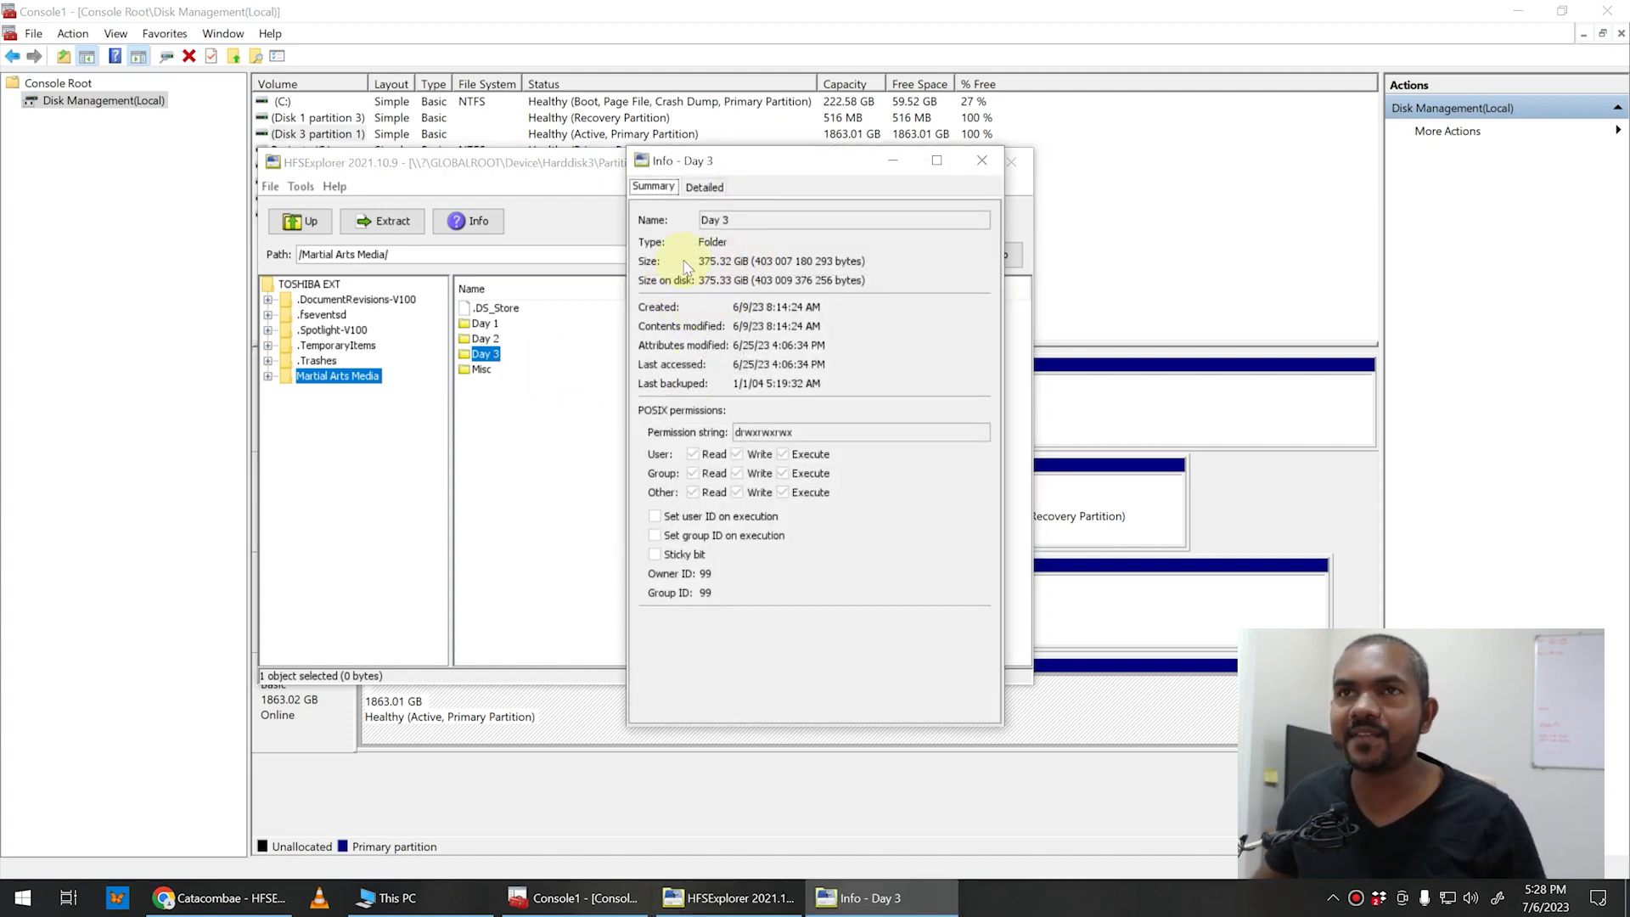
left_click(982, 161)
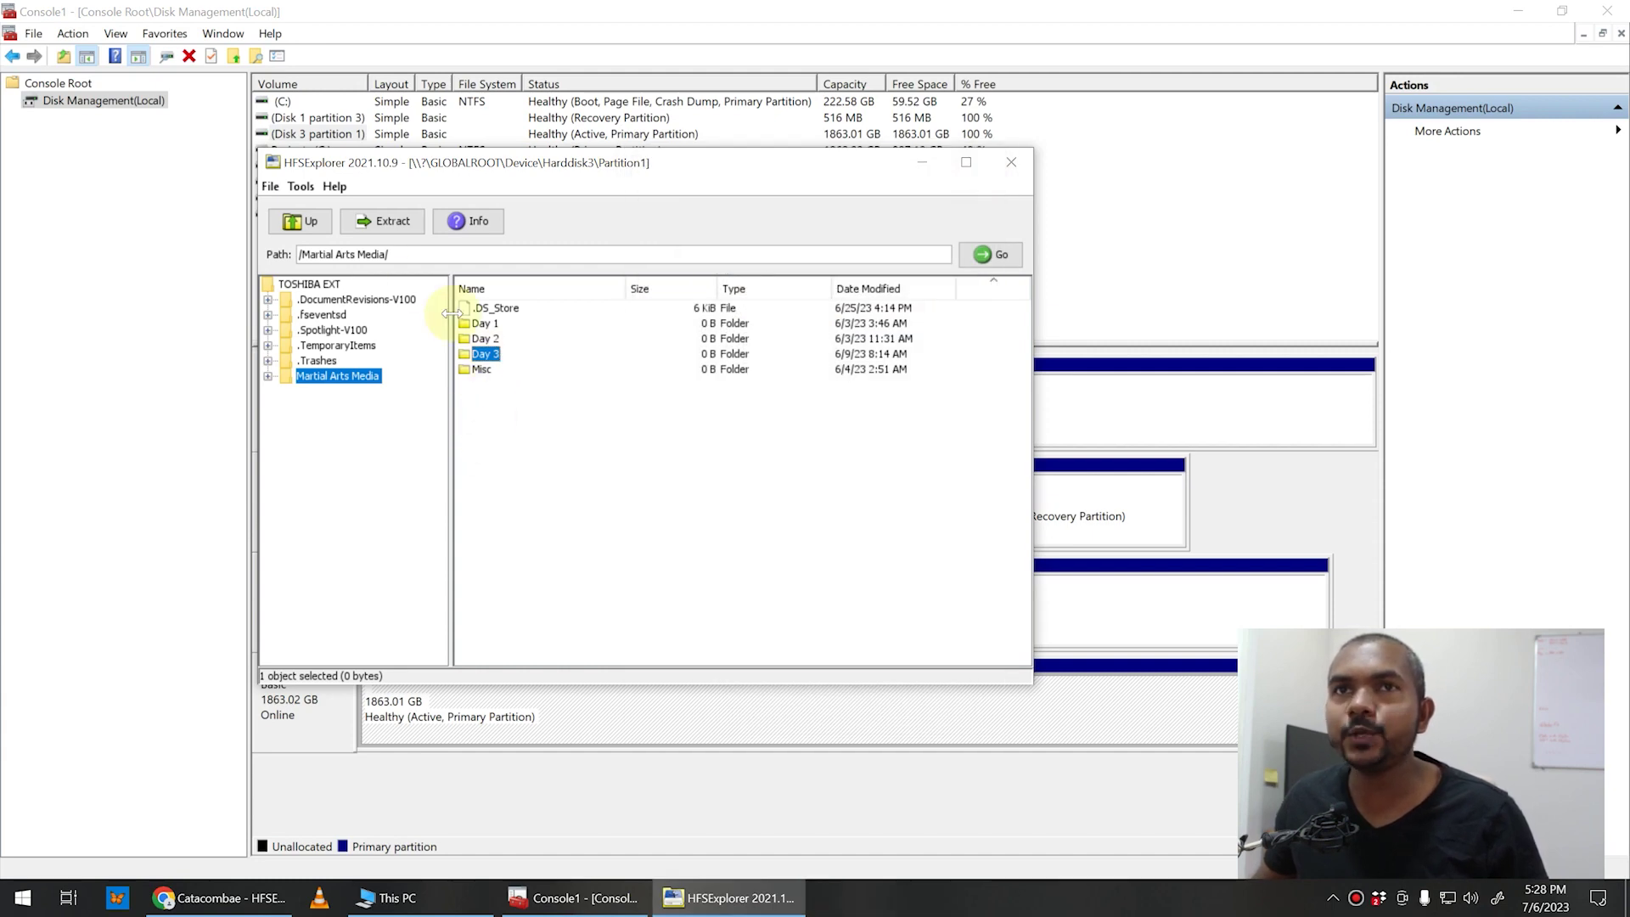
- Extract Day 3 into Projects (G:)\Martial Arts Media, answering the symbolic links prompt
left_click(379, 222)
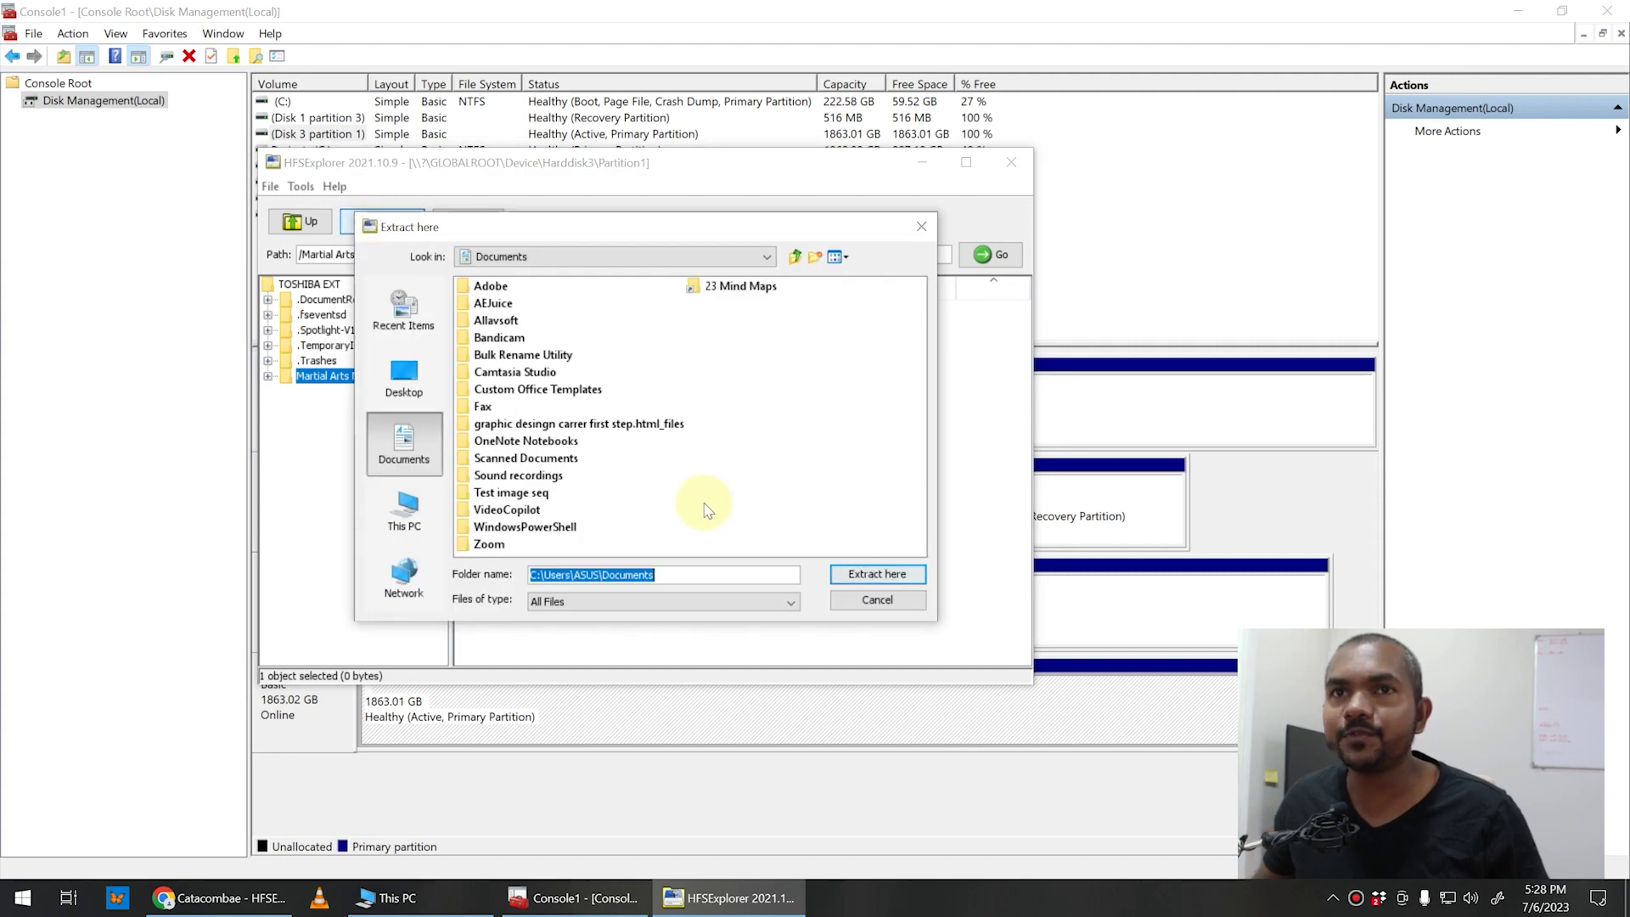
left_click(415, 525)
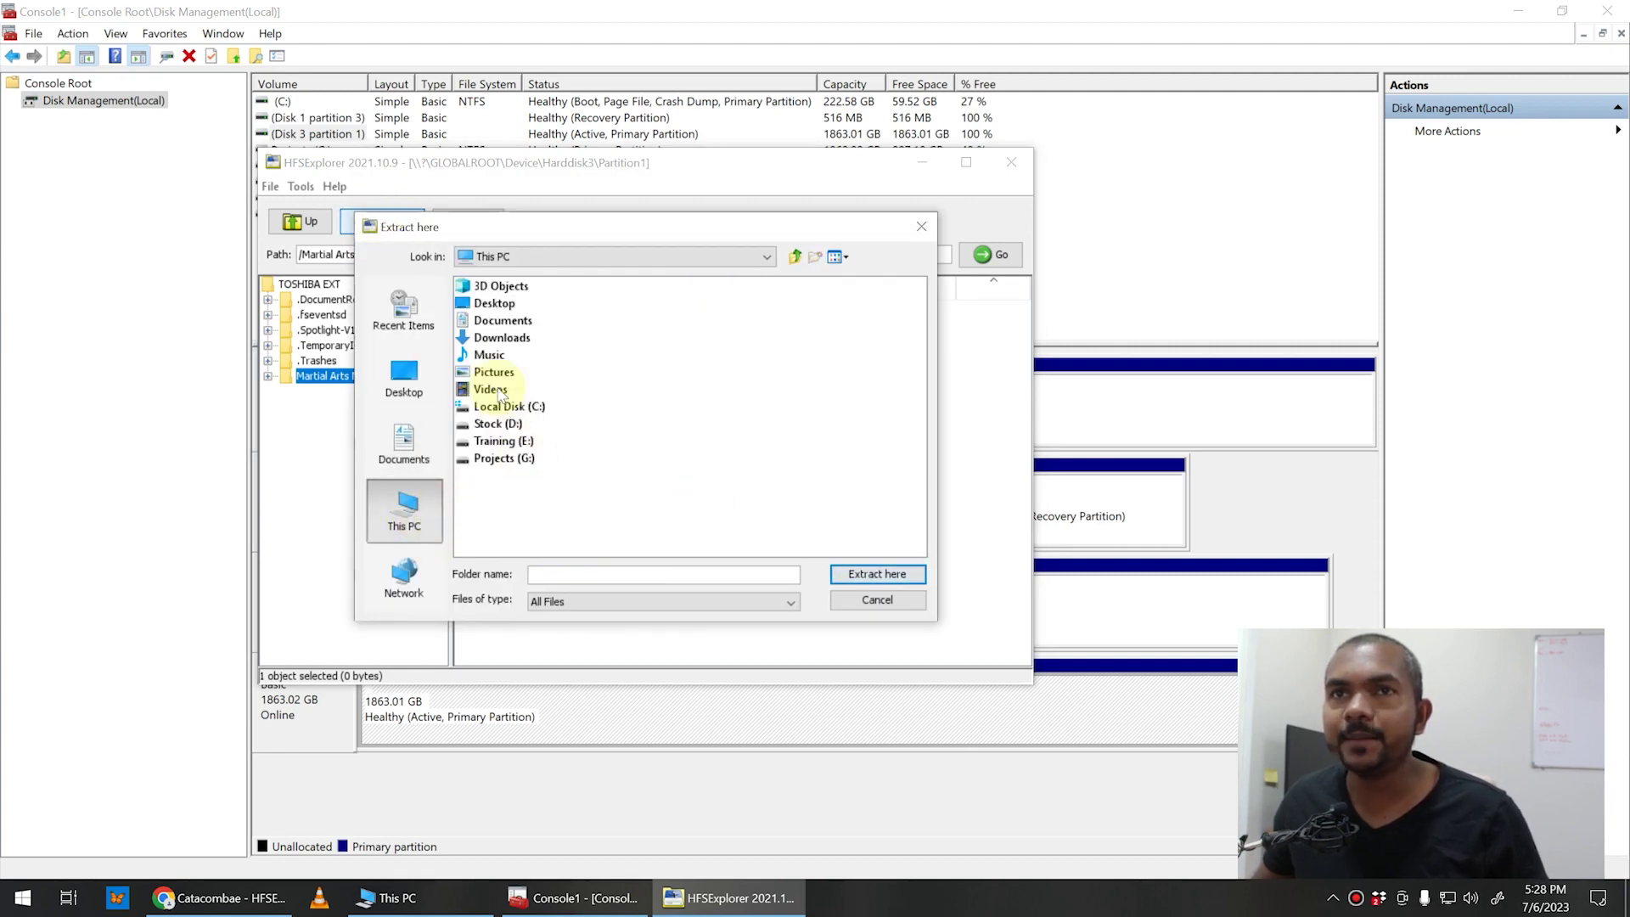
double_click(501, 459)
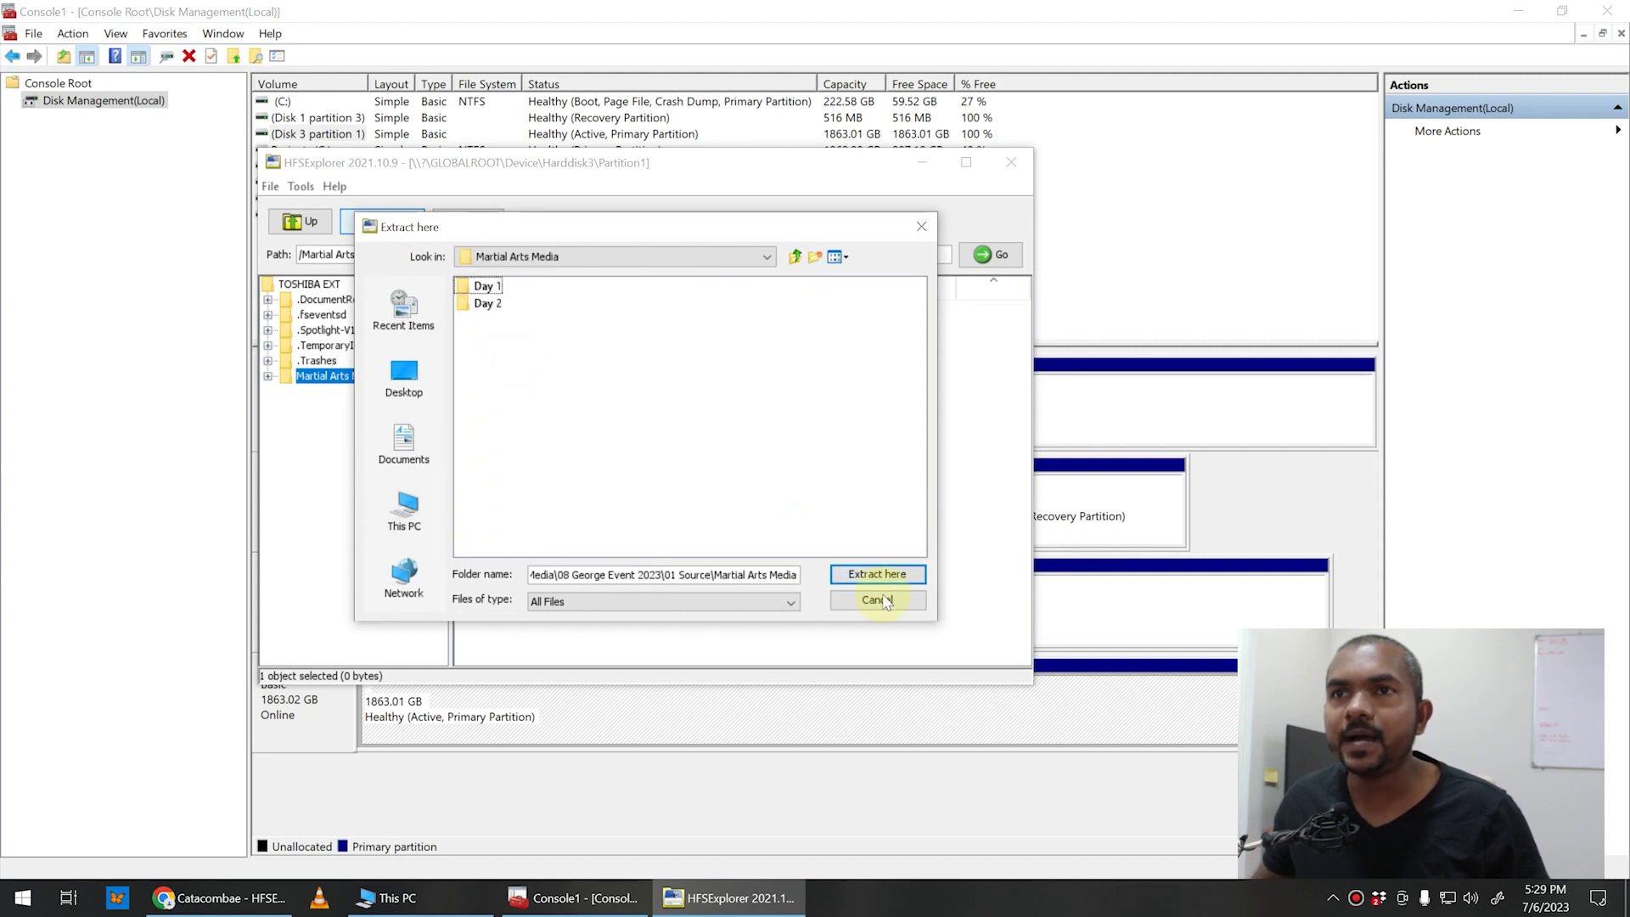
left_click(879, 575)
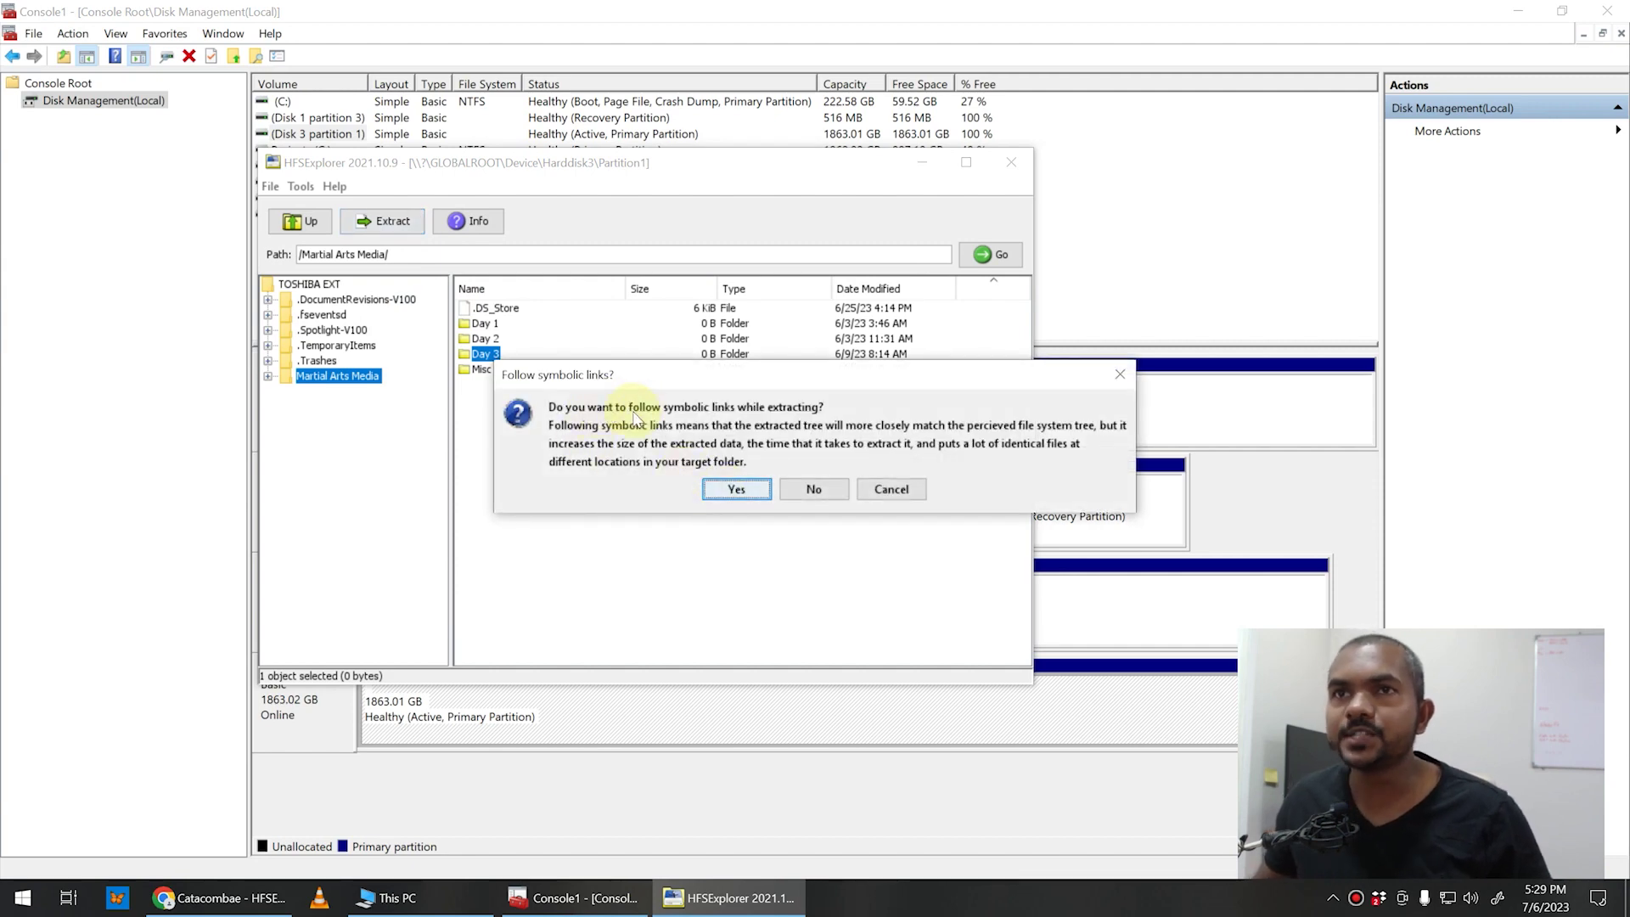
left_click(736, 490)
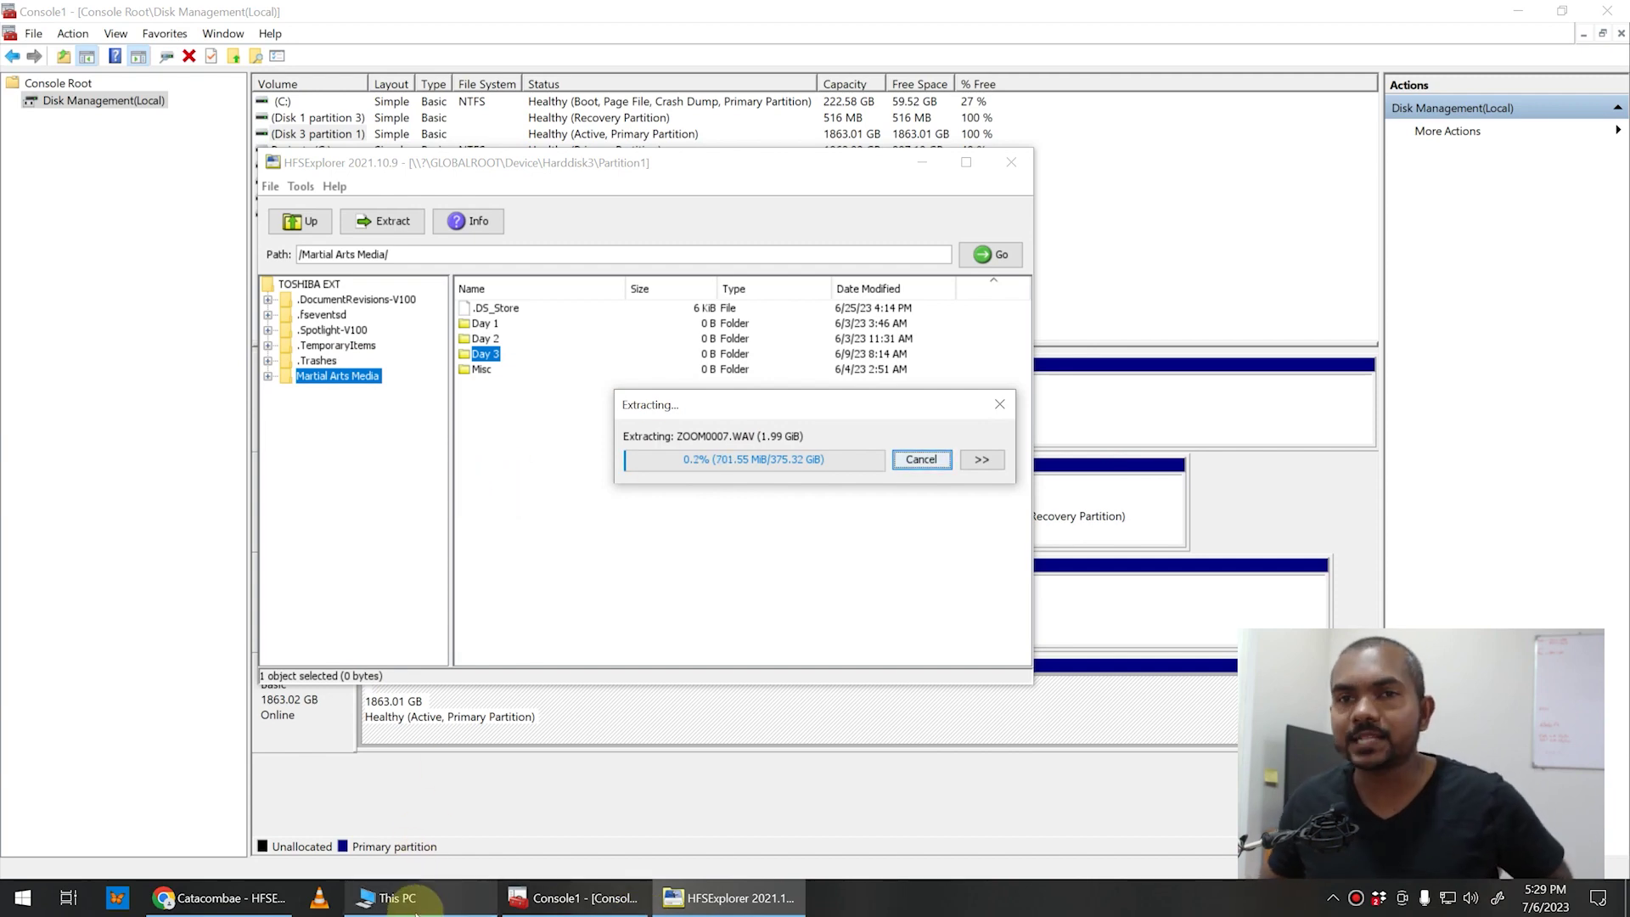
- Switch to the This PC window in File Explorer while the Day 3 extraction continues
left_click(397, 897)
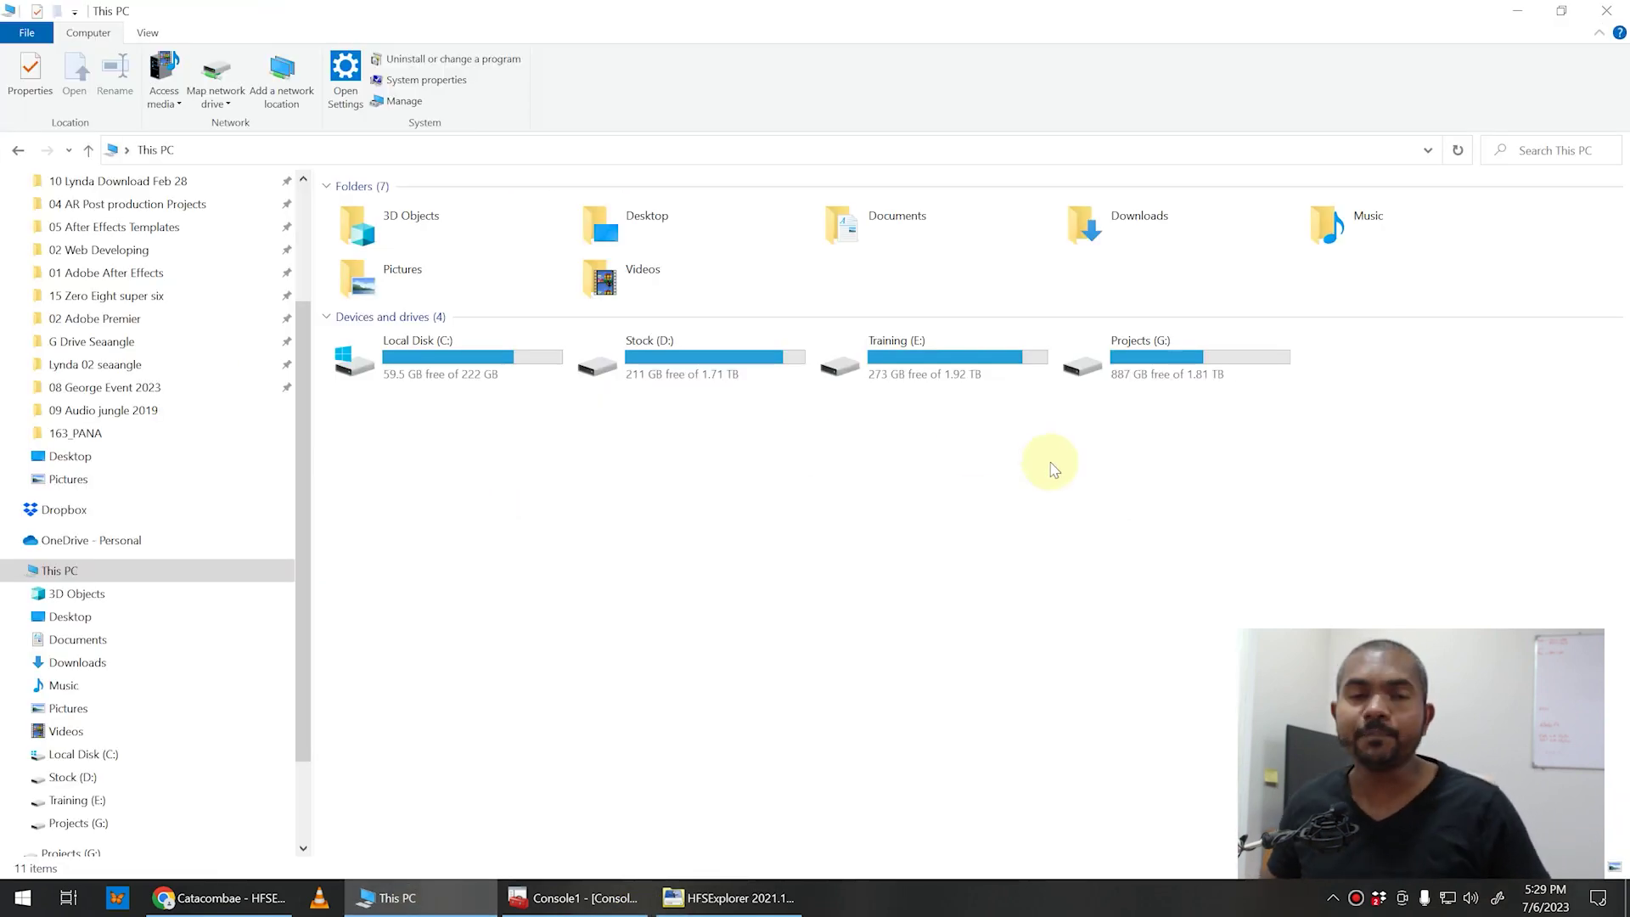